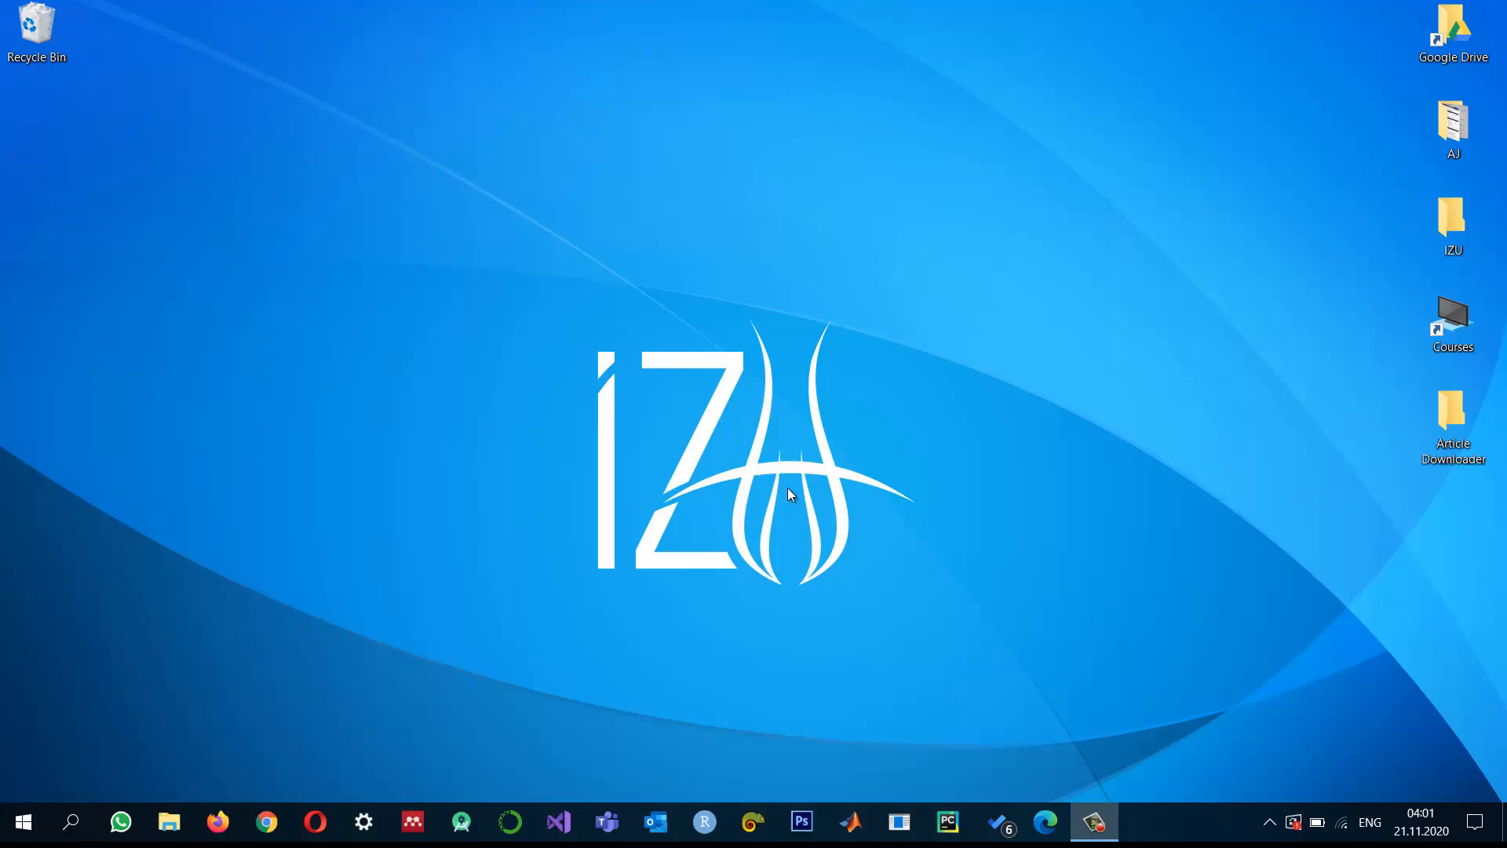
- In Chrome, search the web for "download sql server 2019" and open Microsoft's SQL Server Downloads page
{"action": "left_click", "coordinate": [266, 826]}
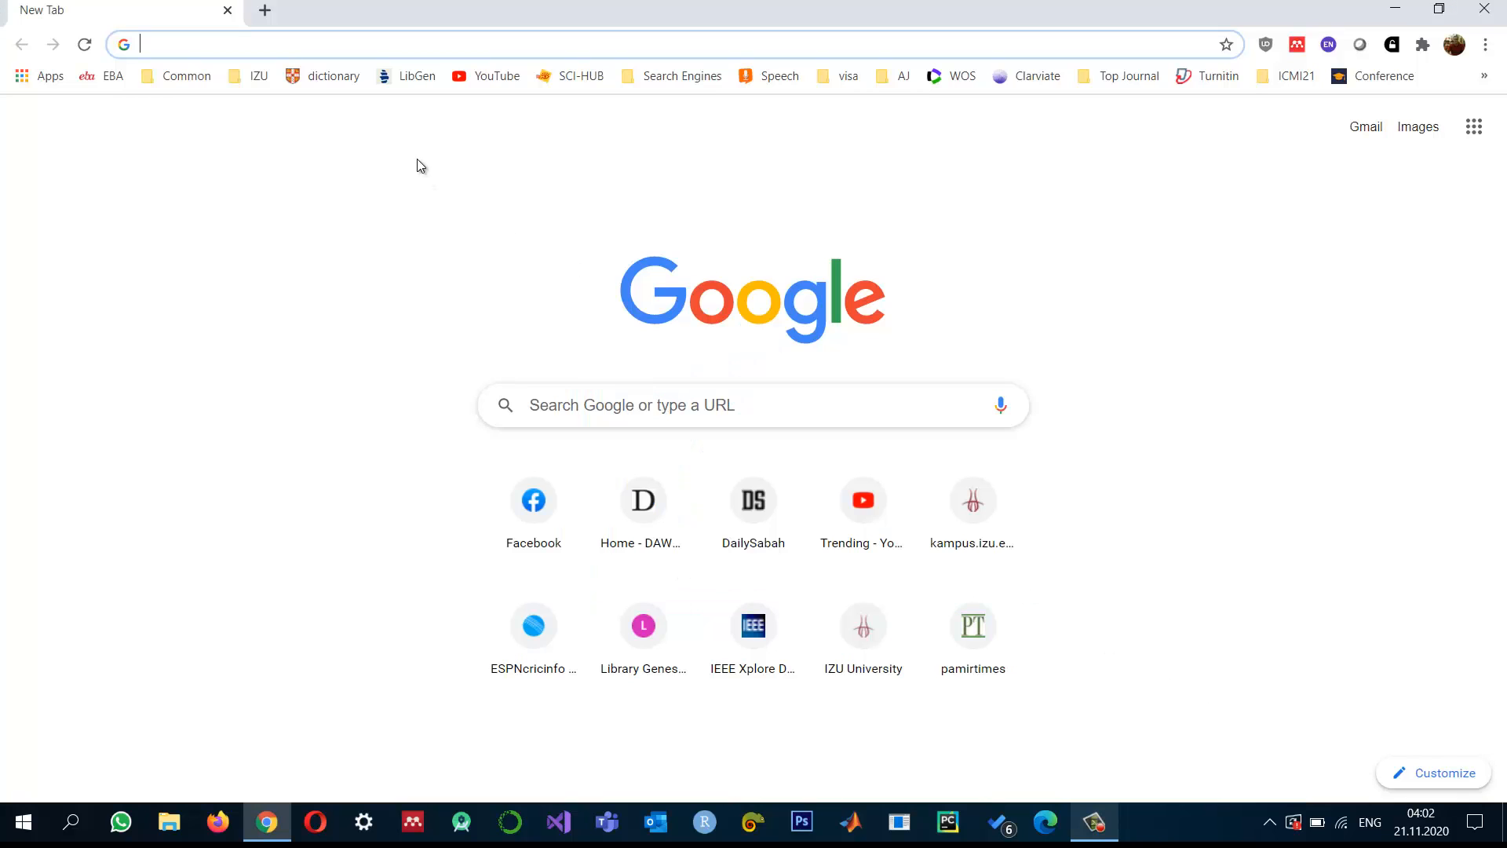
{"action": "type", "text": "dw"}
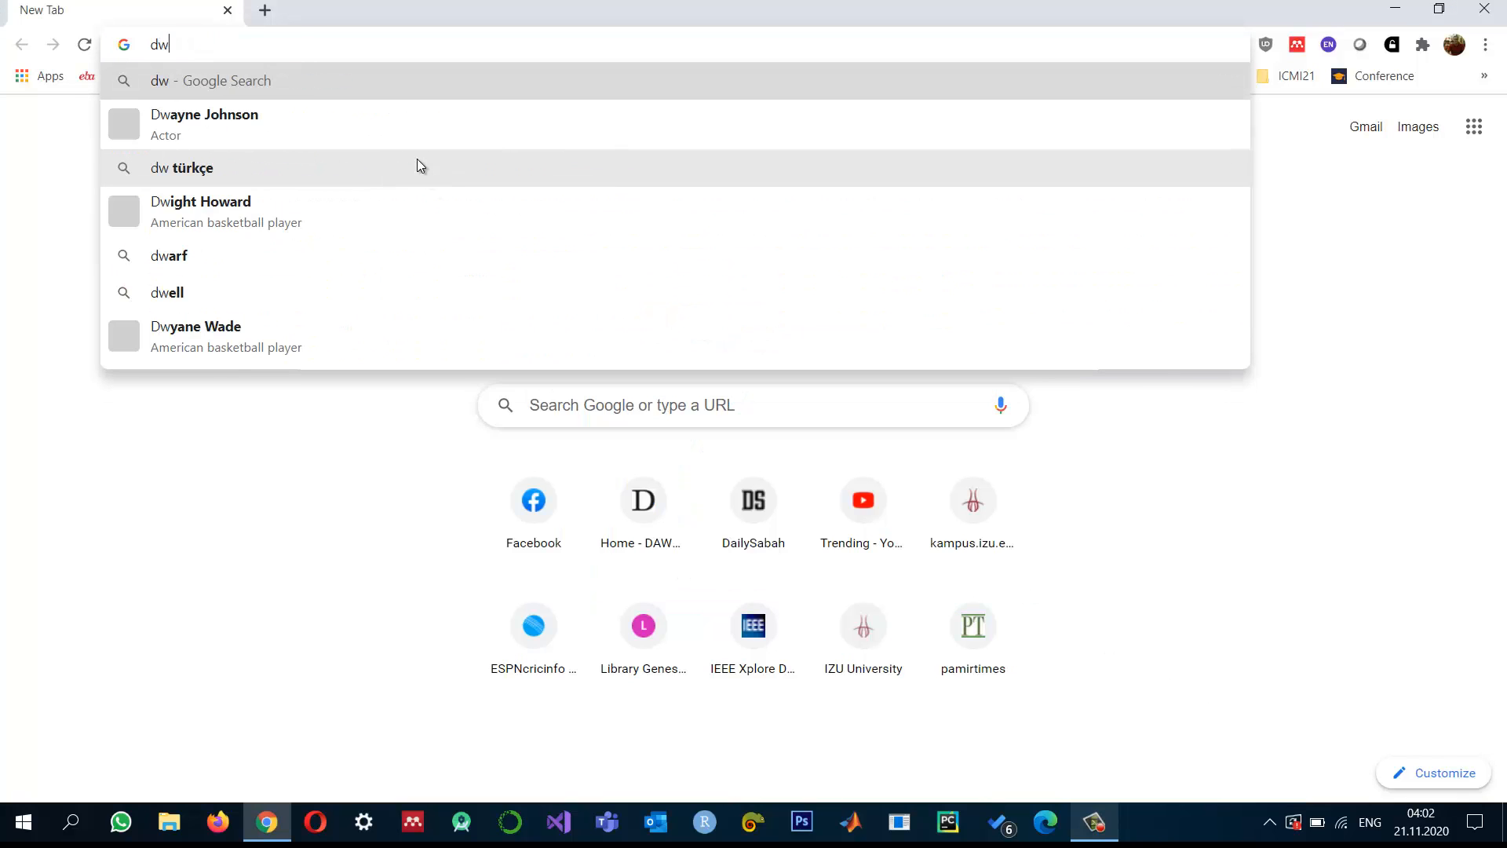
{"action": "key", "text": "BackSpace"}
{"action": "type", "text": "ownload"}
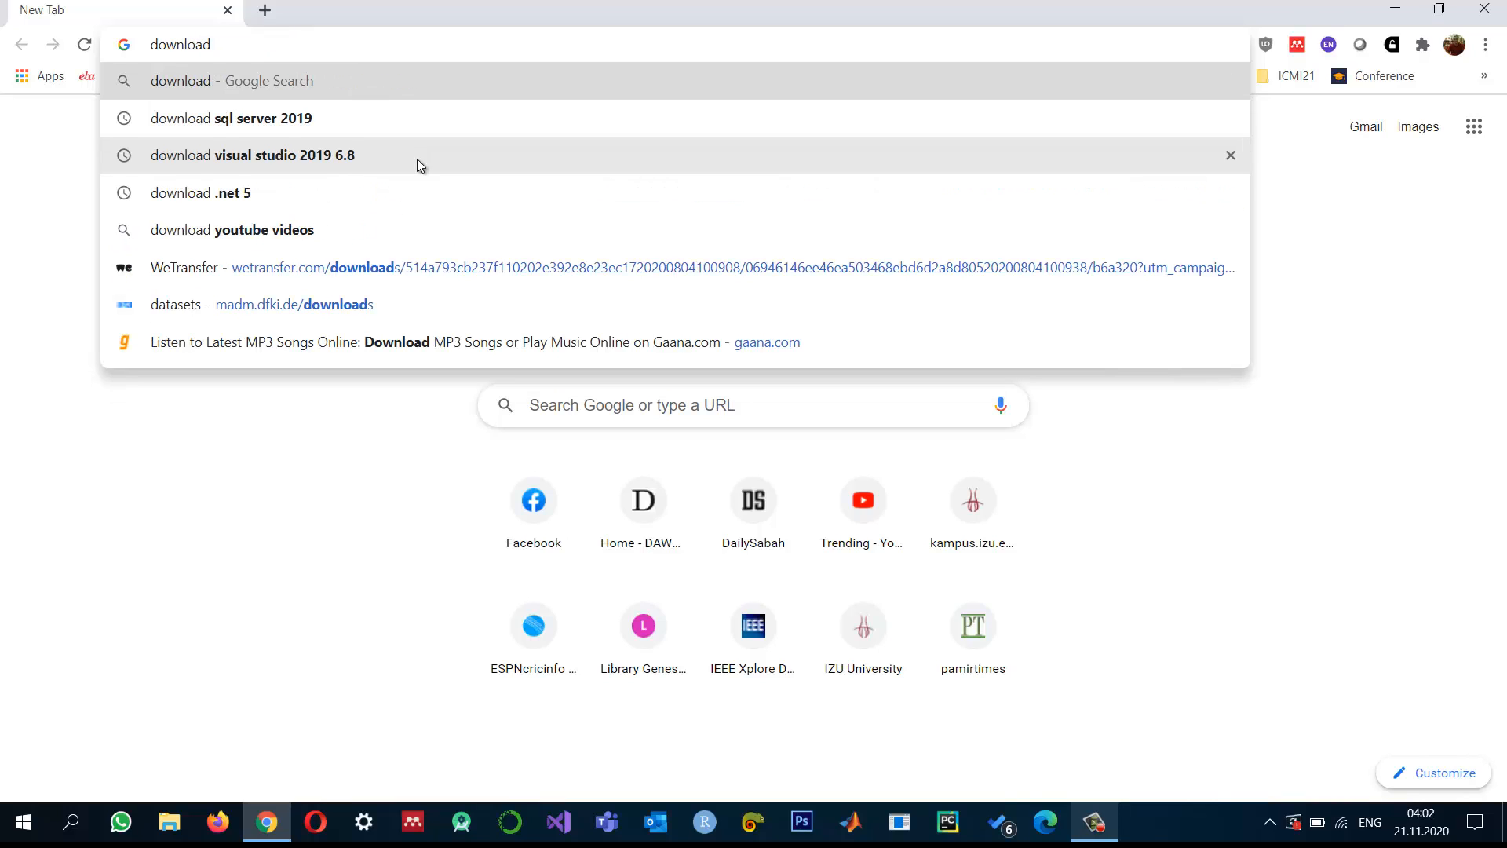
{"action": "key", "text": "Down"}
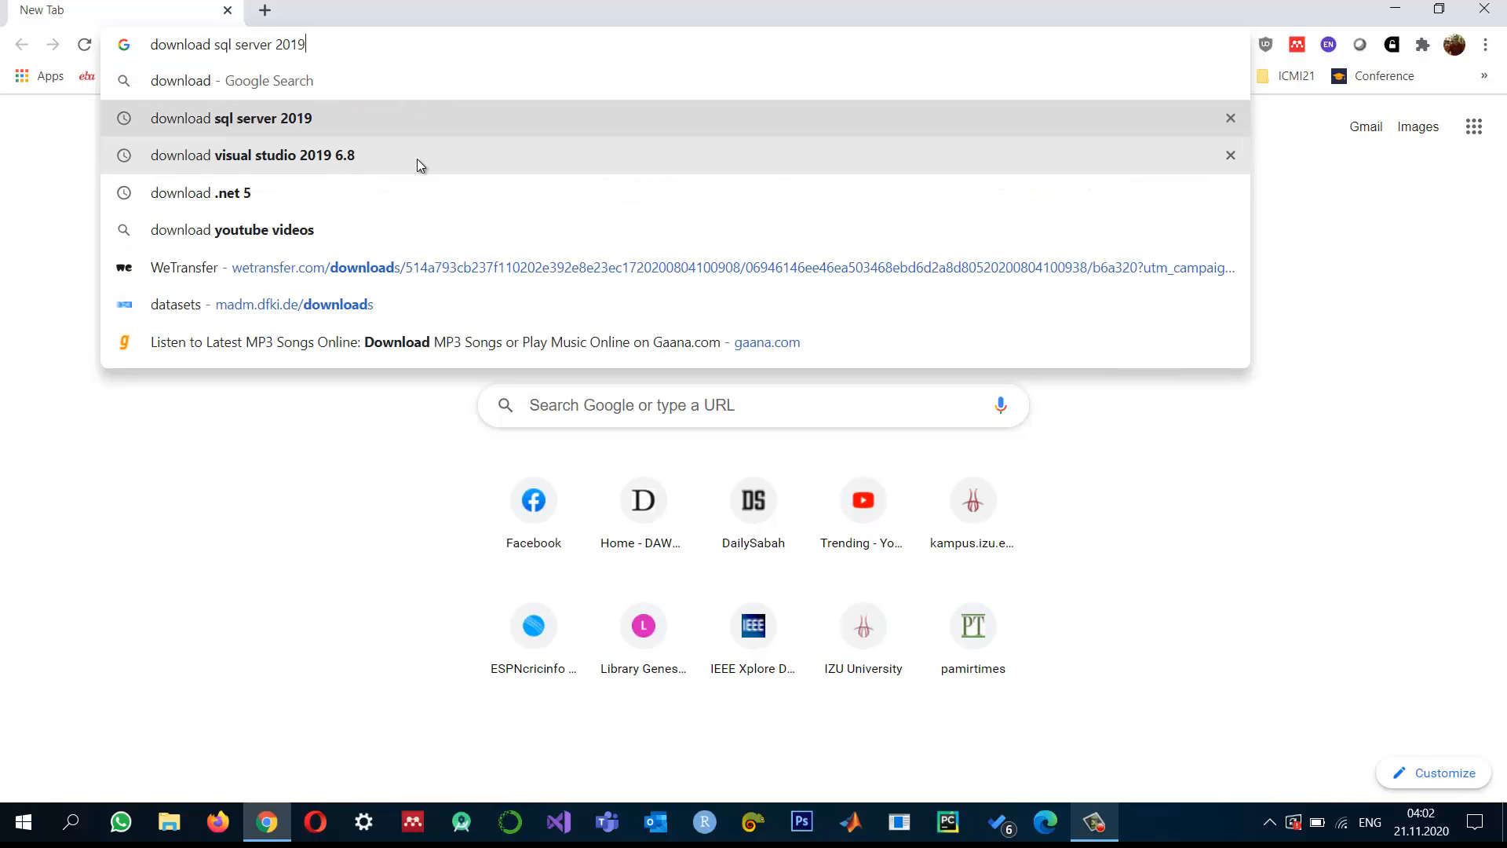
{"action": "key", "text": "Return"}
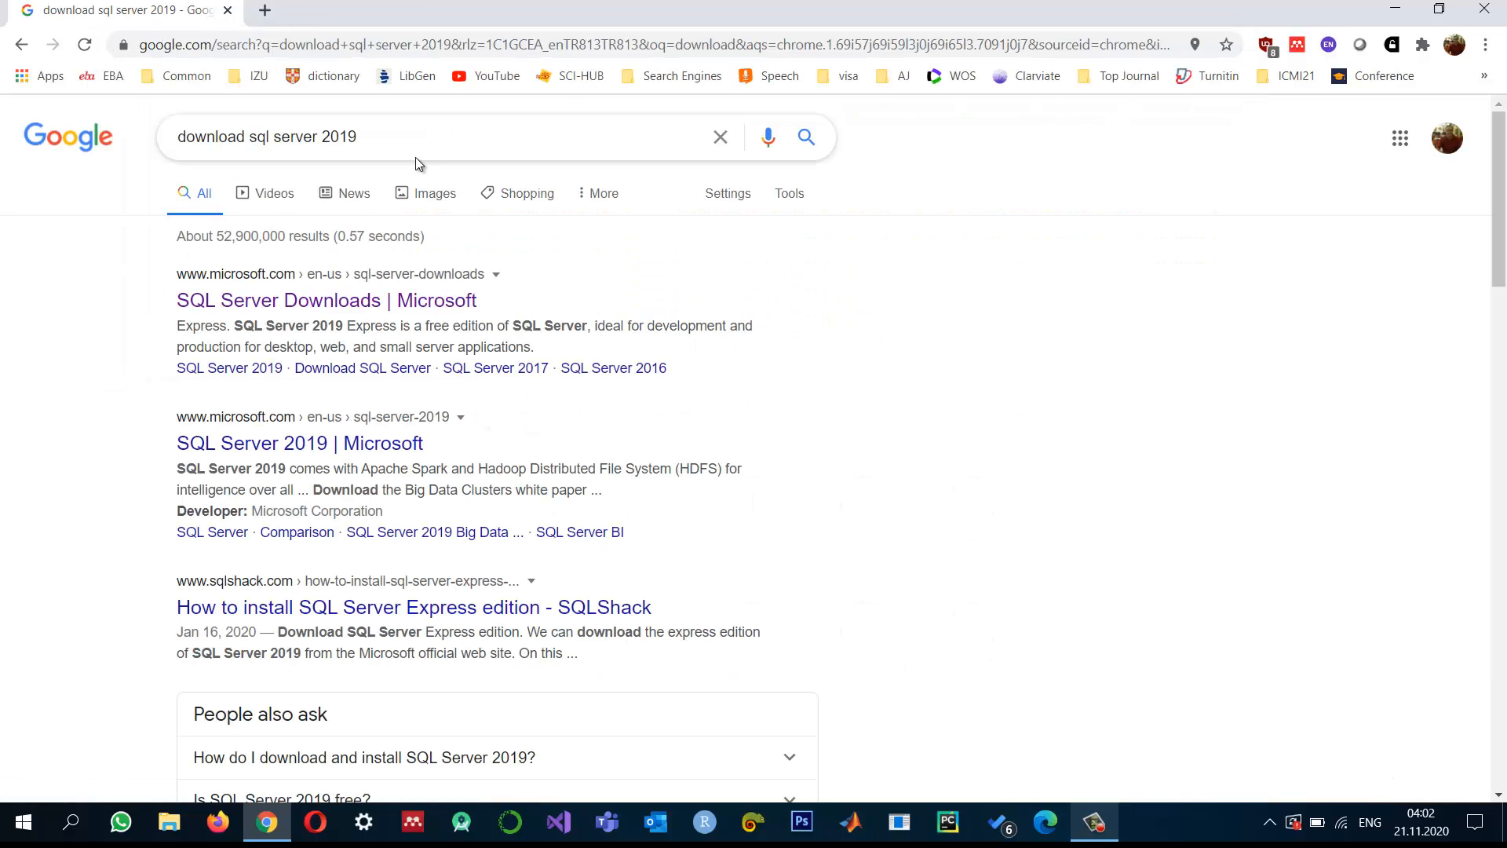
{"action": "left_click", "coordinate": [238, 305]}
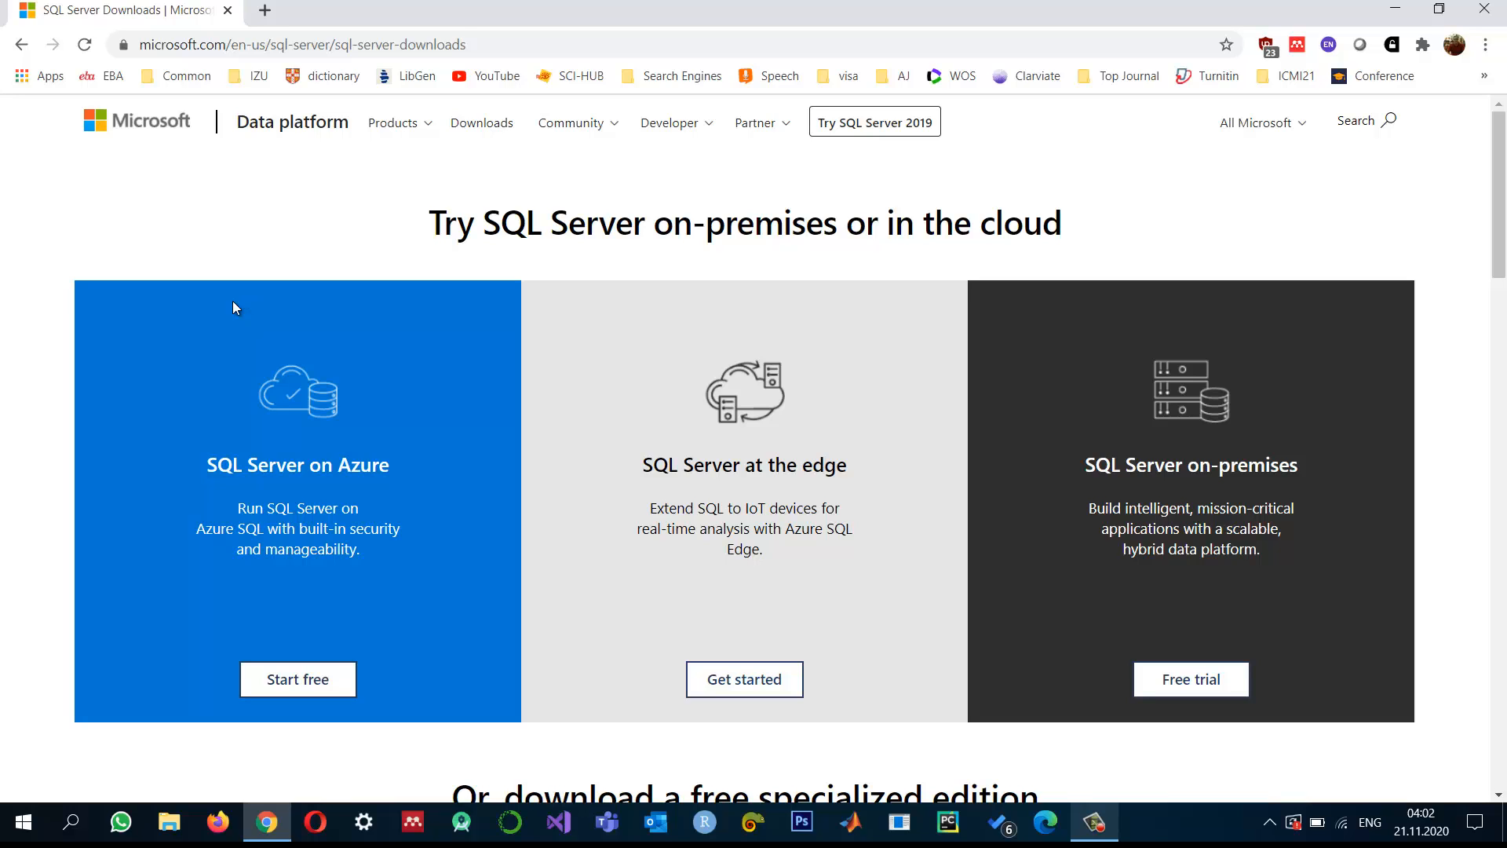
- Examine the free specialized editions, comparing the descriptions and intended uses of SQL Server 2019 Developer and Express
{"action": "scroll", "coordinate": [234, 310], "scroll_direction": "down", "scroll_amount": 1}
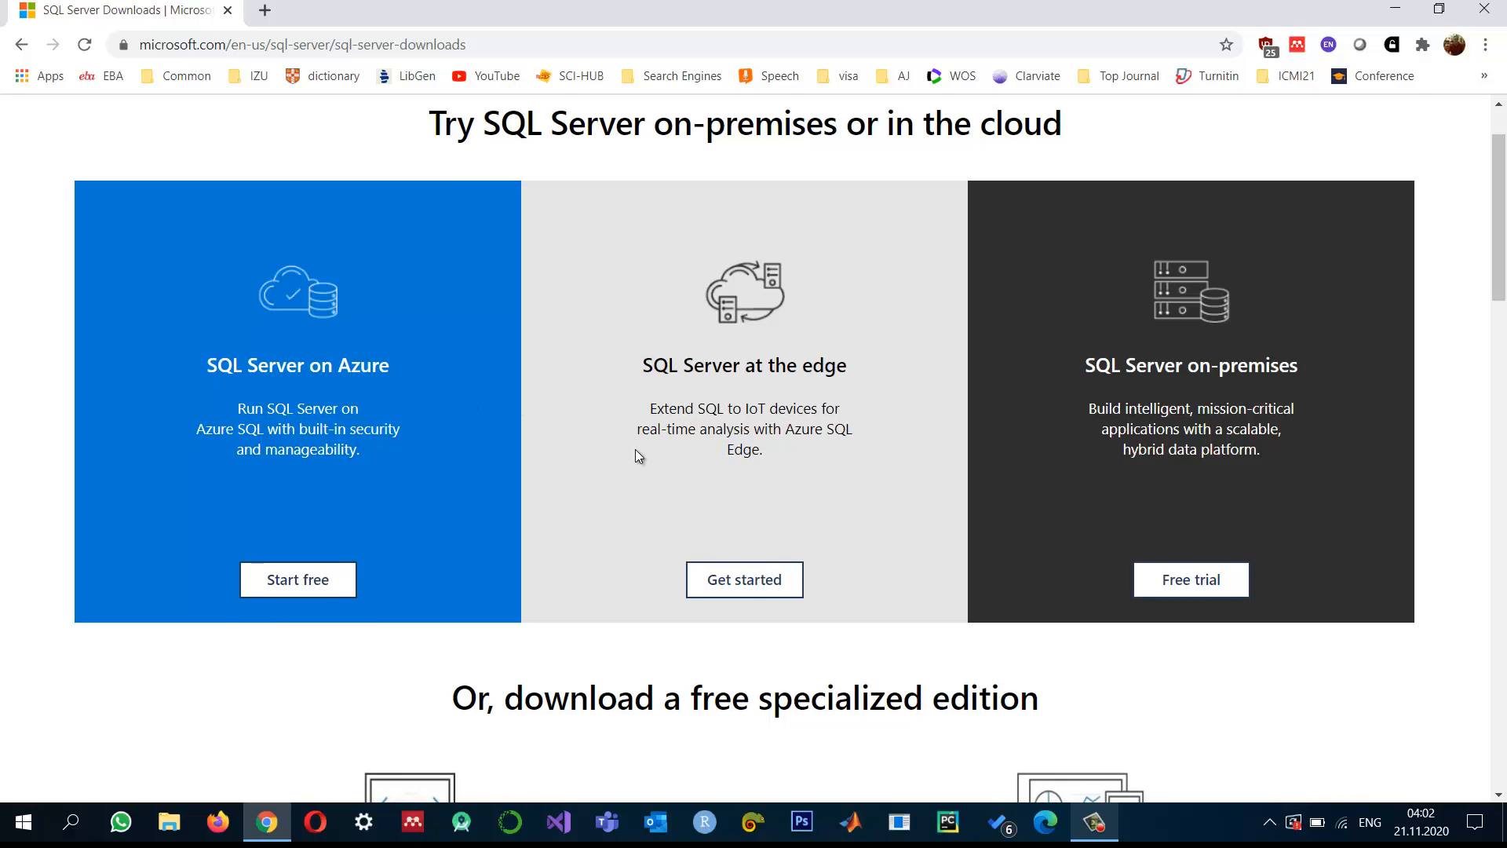
{"action": "scroll", "coordinate": [634, 454], "scroll_direction": "down", "scroll_amount": 3}
{"action": "scroll", "coordinate": [634, 458], "scroll_direction": "down", "scroll_amount": 2}
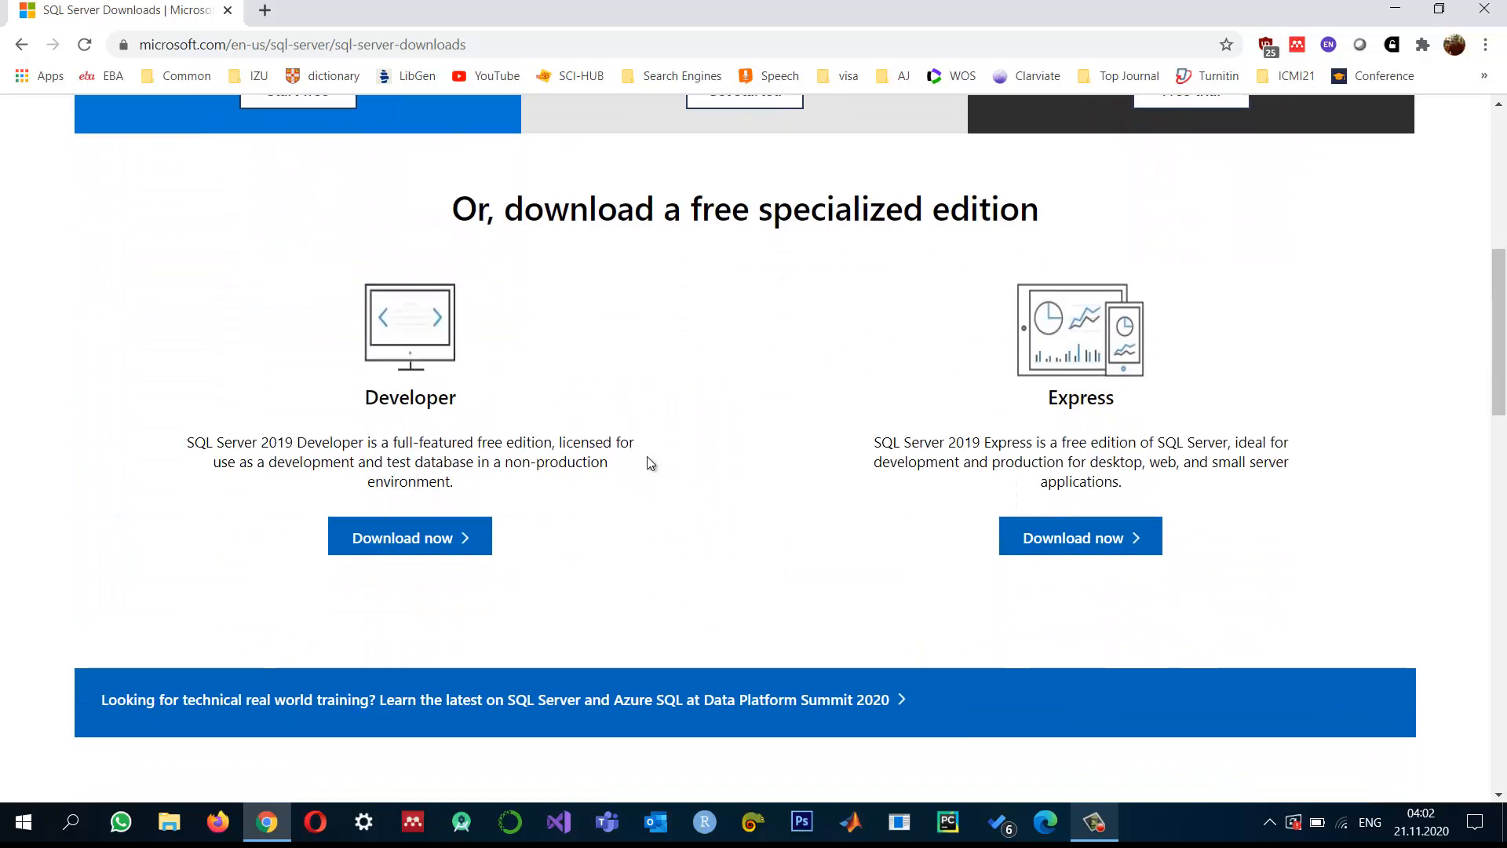
{"action": "left_click_drag", "start_coordinate": [514, 210], "coordinate": [1047, 211]}
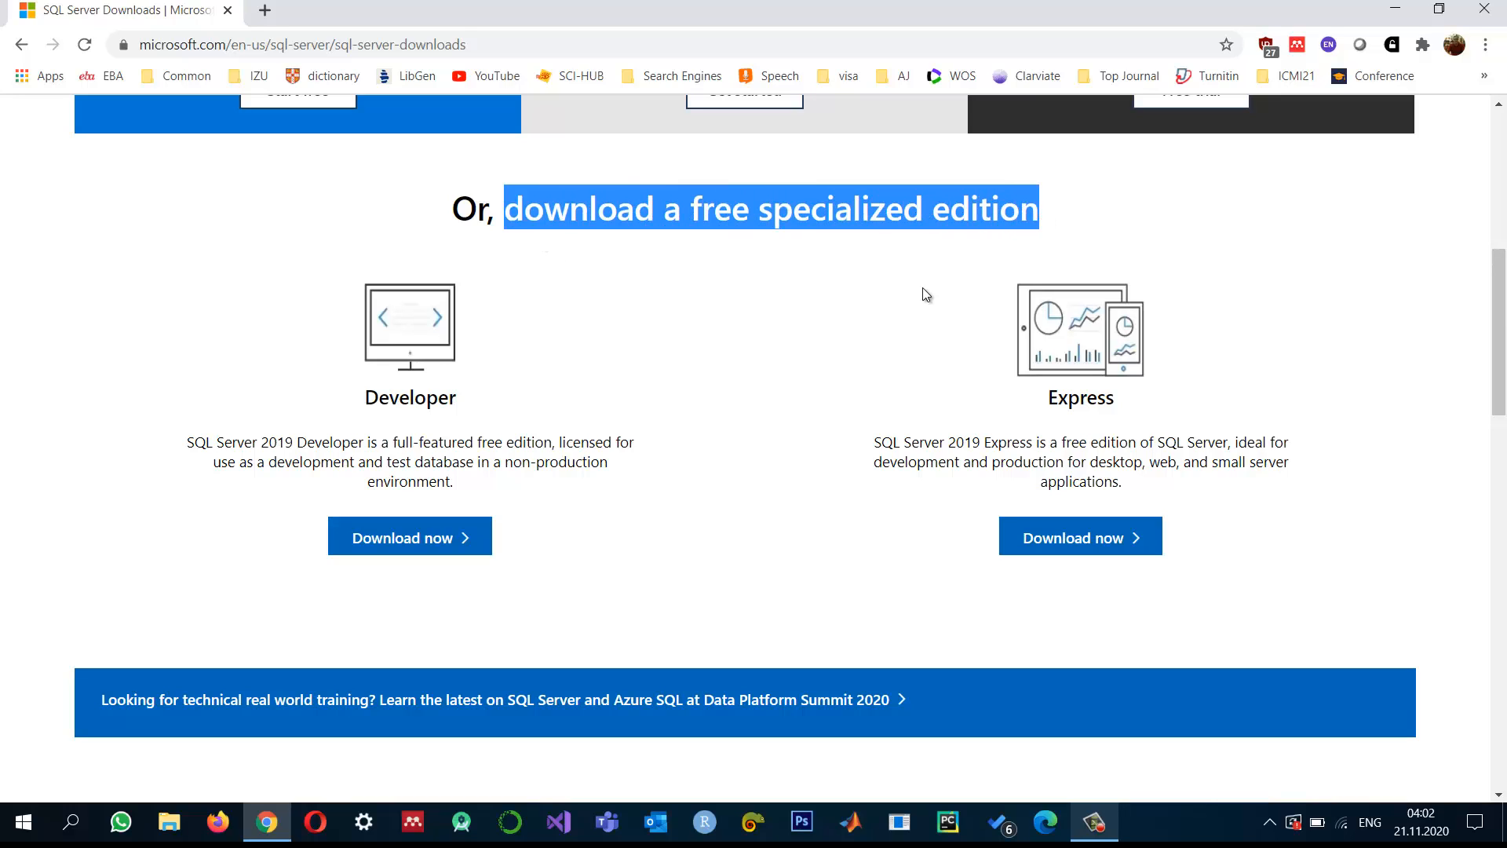
{"action": "triple_click", "coordinate": [727, 207]}
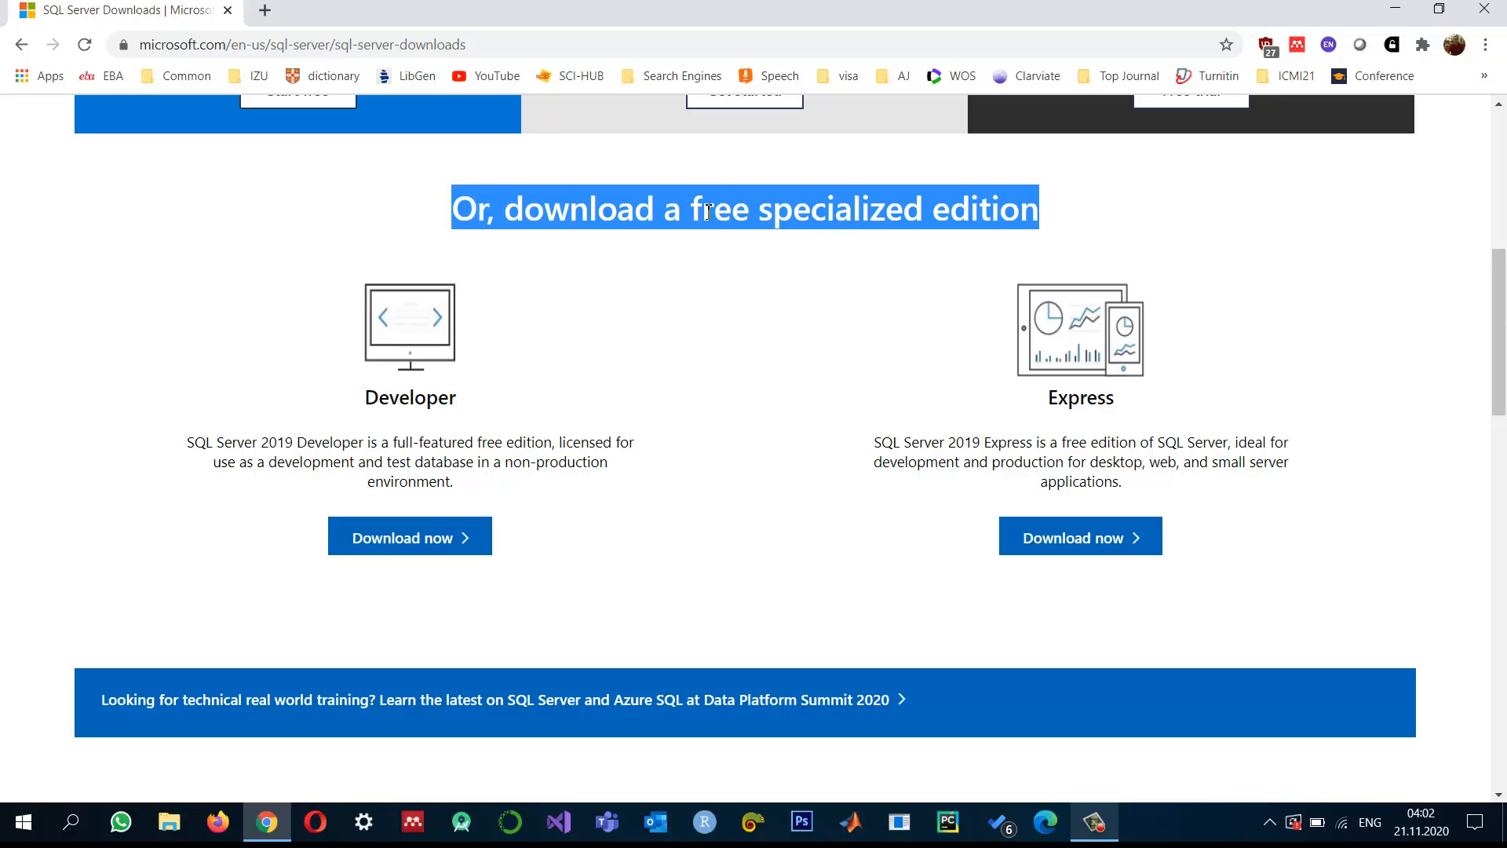
{"action": "double_click", "coordinate": [710, 209]}
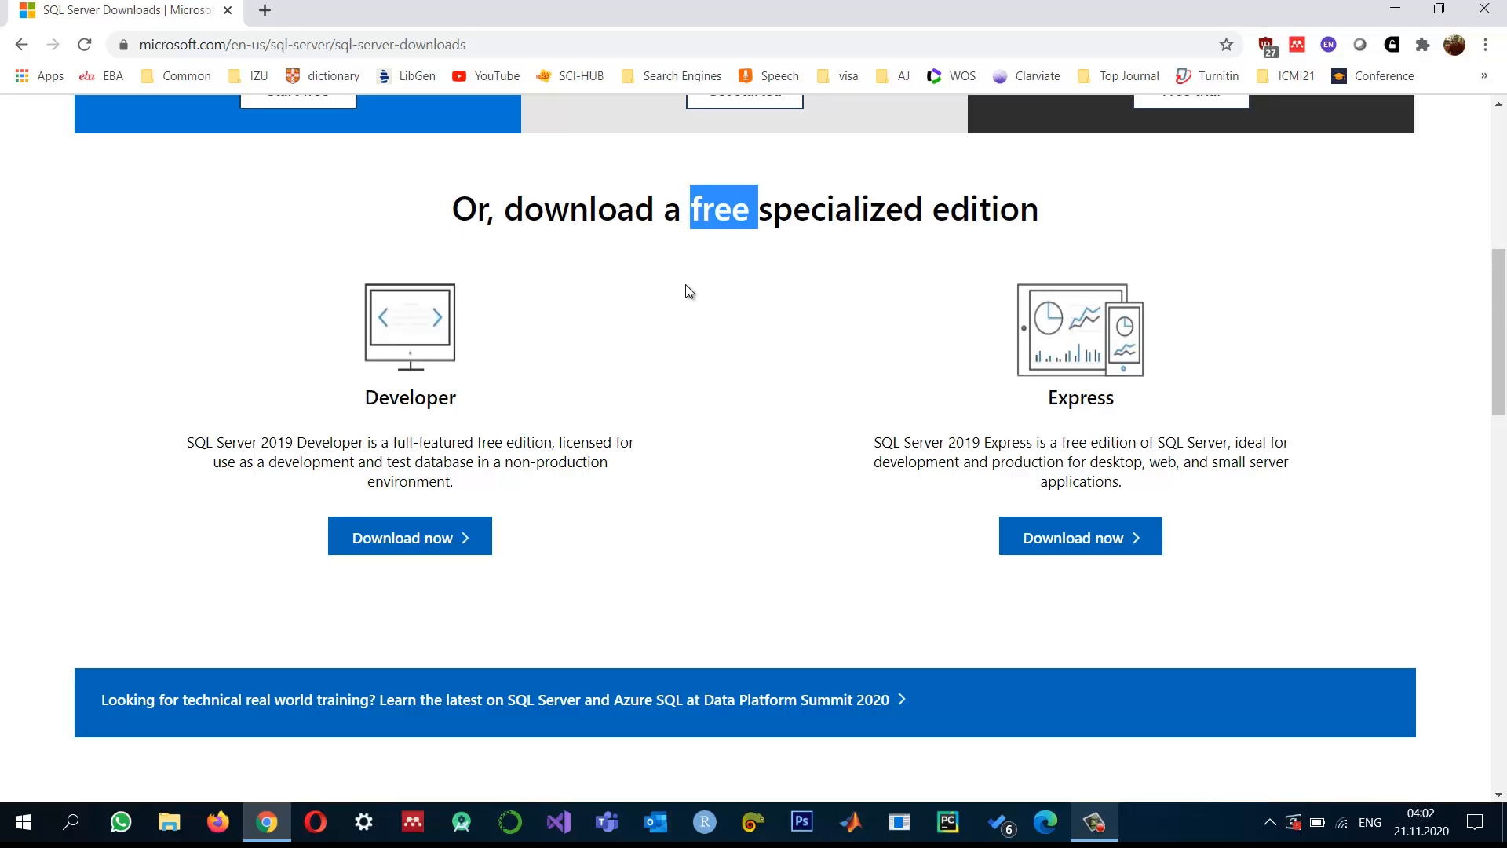
{"action": "double_click", "coordinate": [414, 405]}
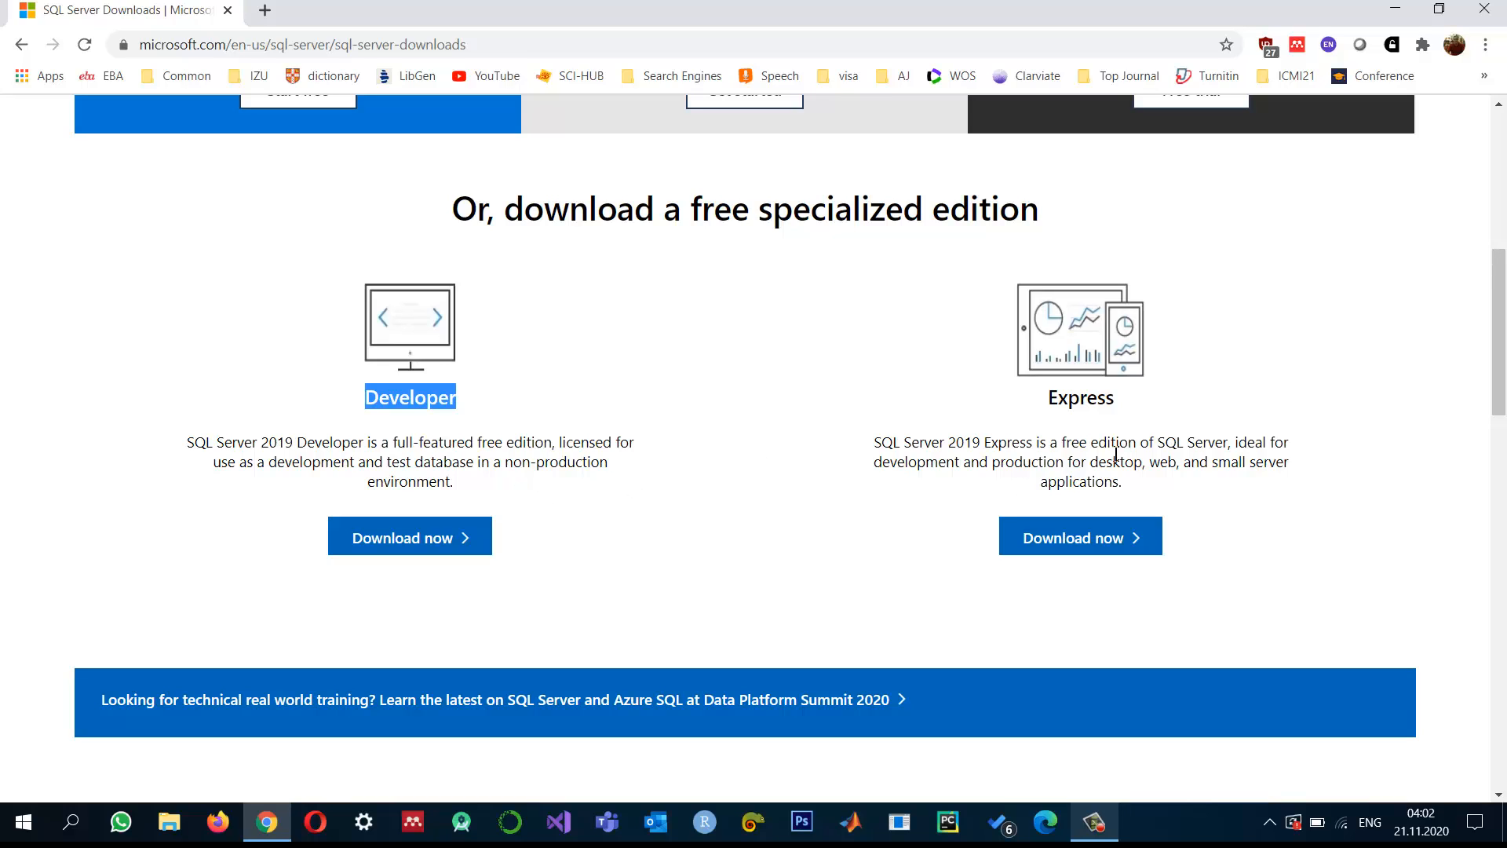
{"action": "double_click", "coordinate": [1078, 402]}
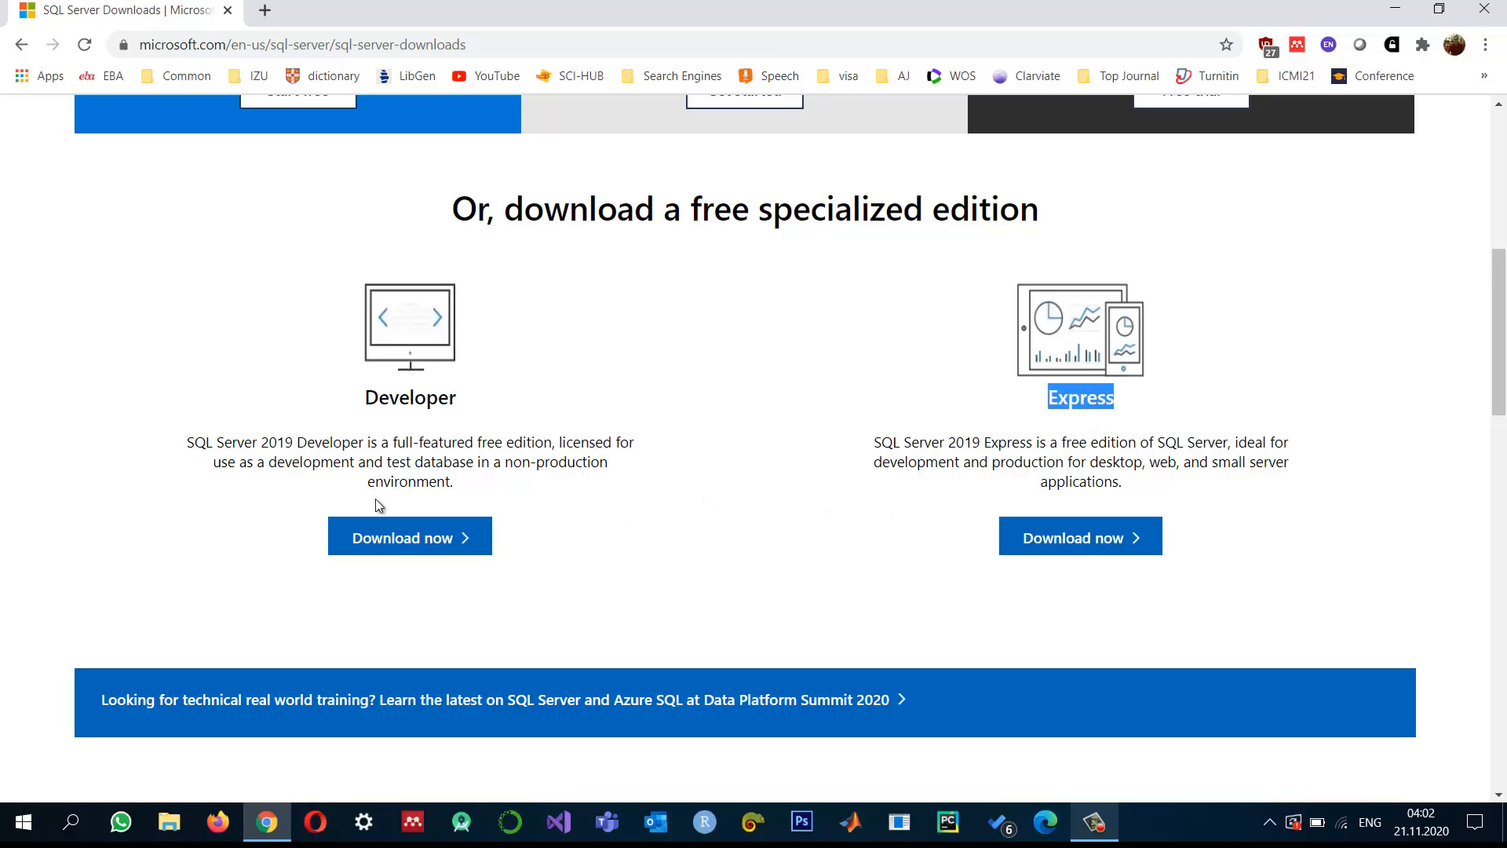
{"action": "left_click_drag", "start_coordinate": [395, 445], "coordinate": [555, 444]}
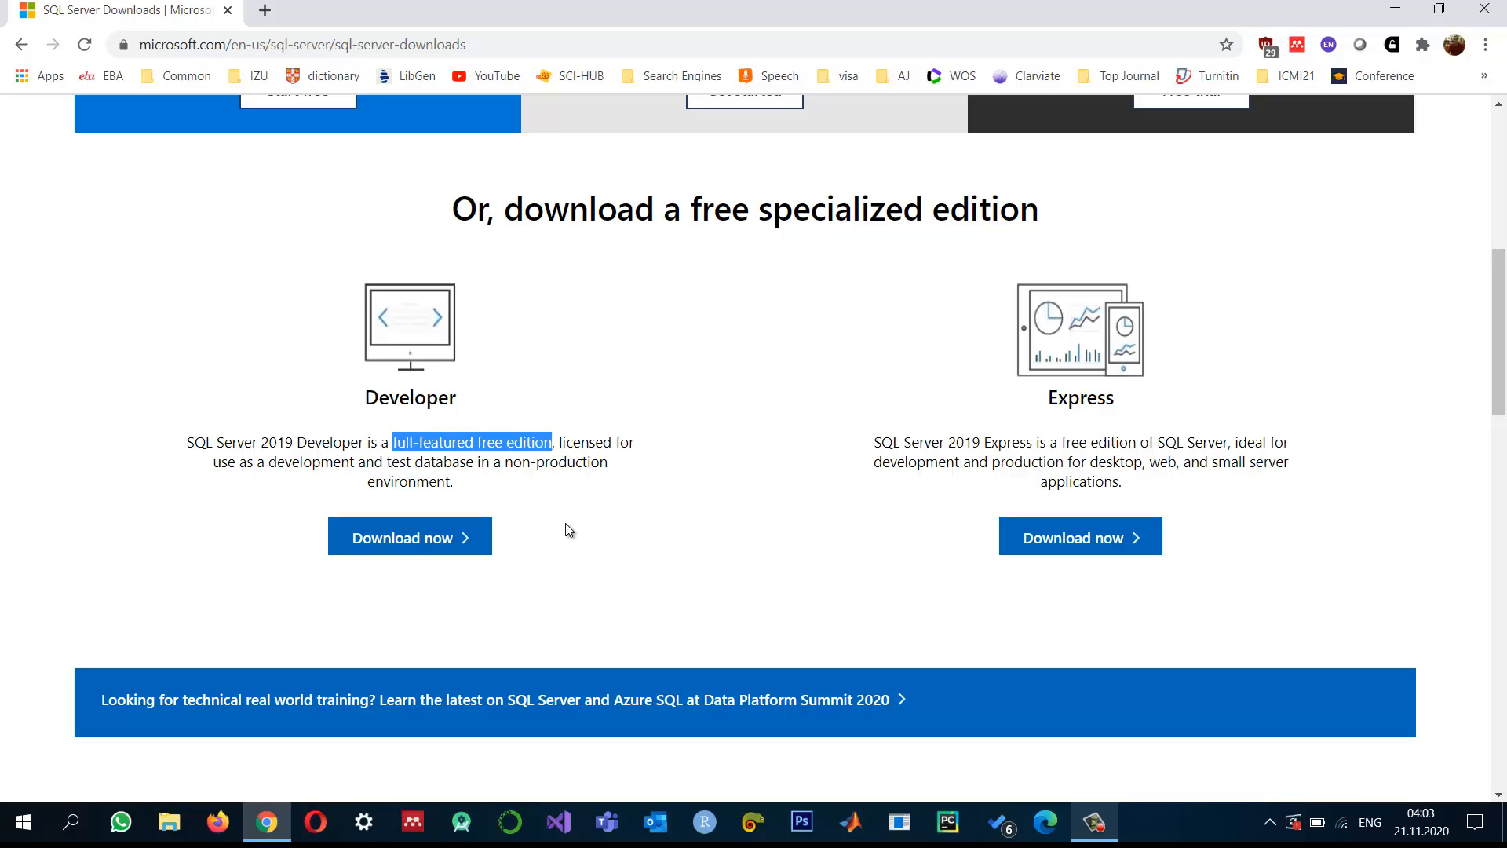
{"action": "left_click_drag", "start_coordinate": [505, 463], "coordinate": [606, 464]}
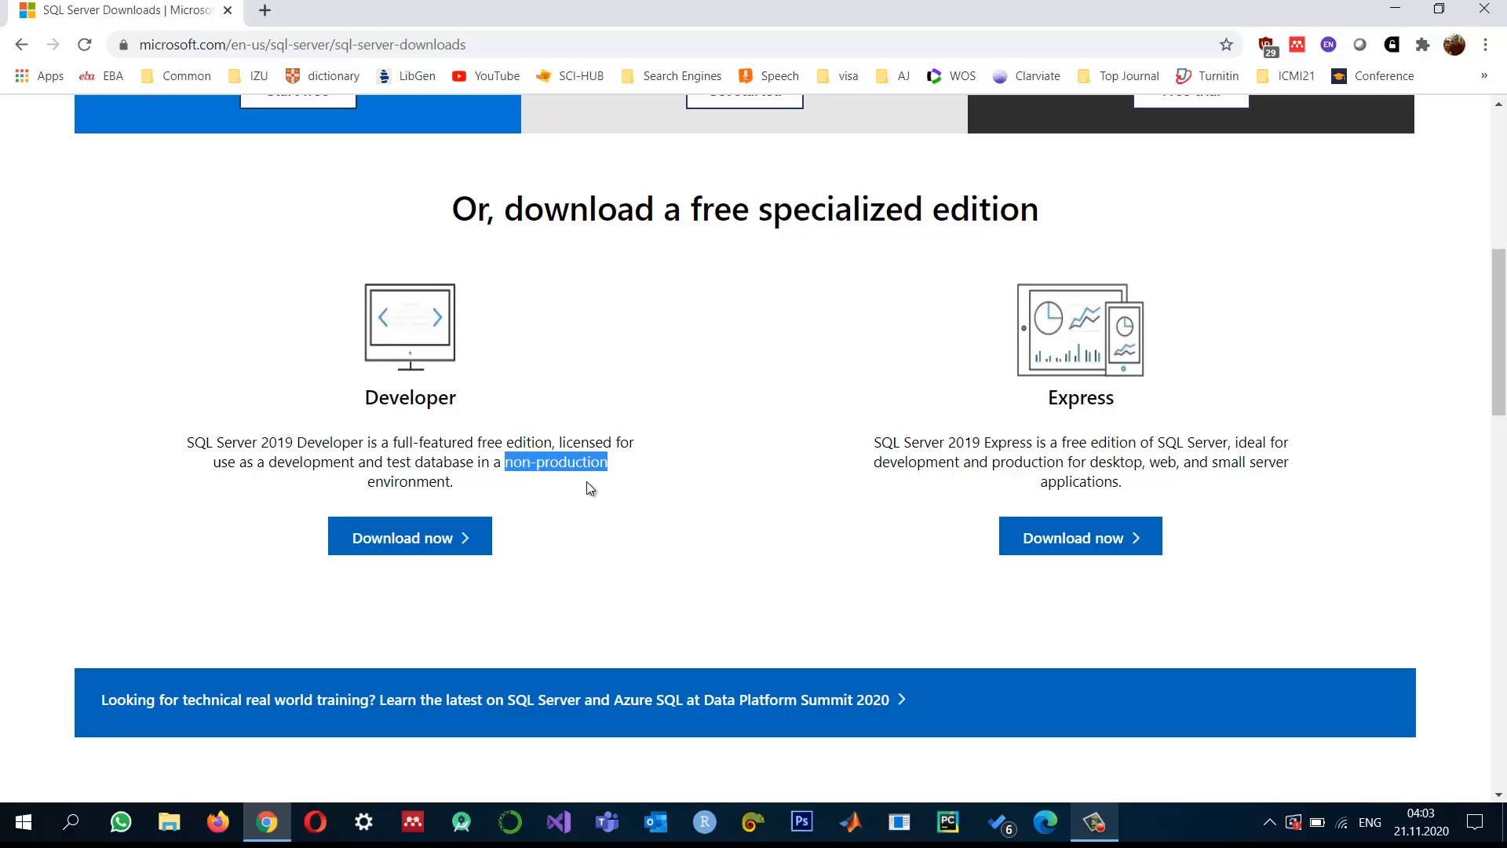
{"action": "double_click", "coordinate": [1057, 402]}
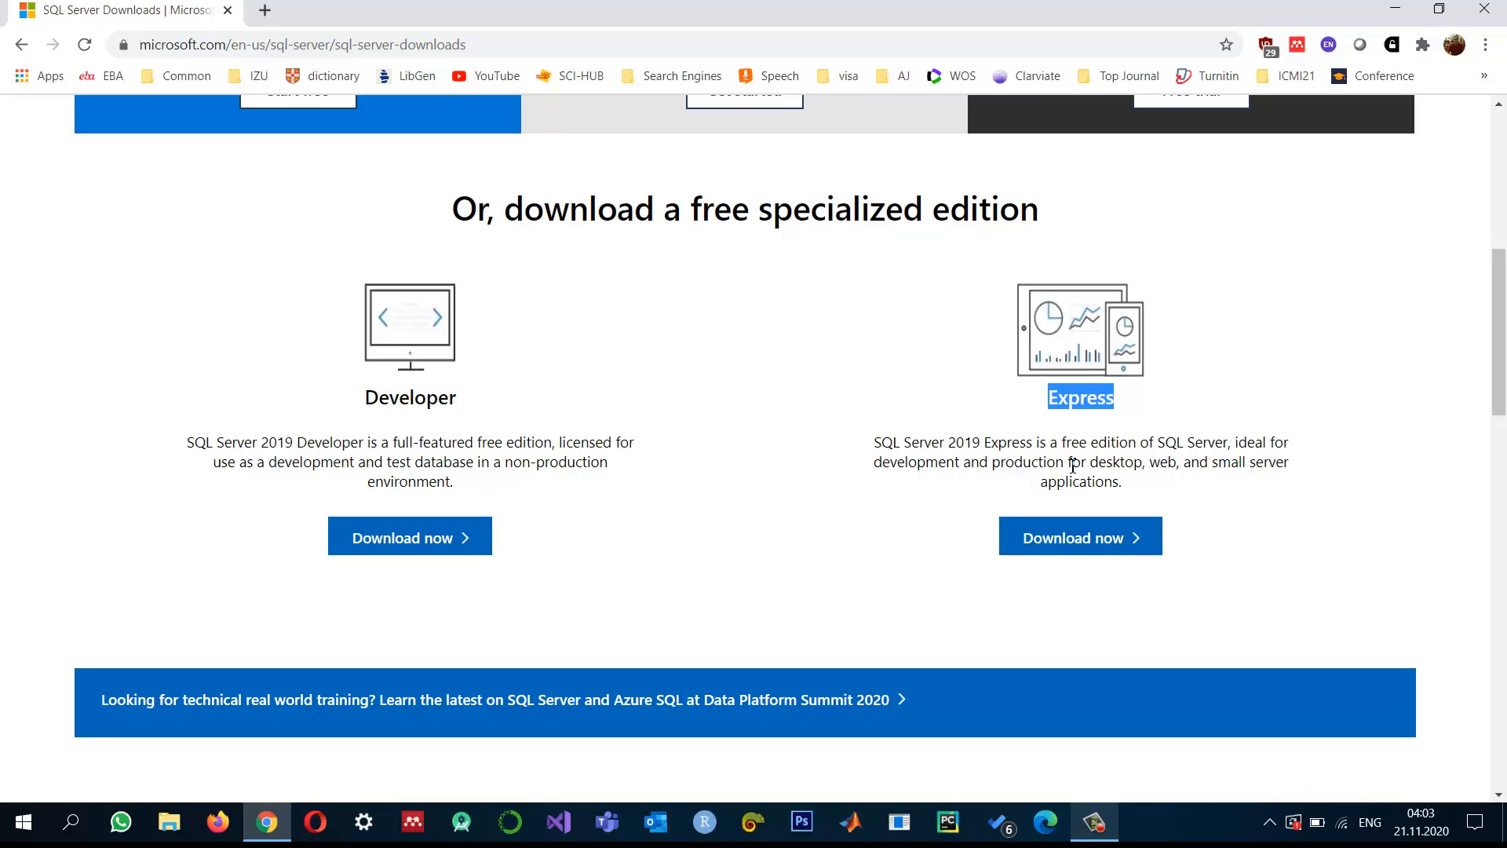
{"action": "left_click_drag", "start_coordinate": [1089, 463], "coordinate": [1119, 480]}
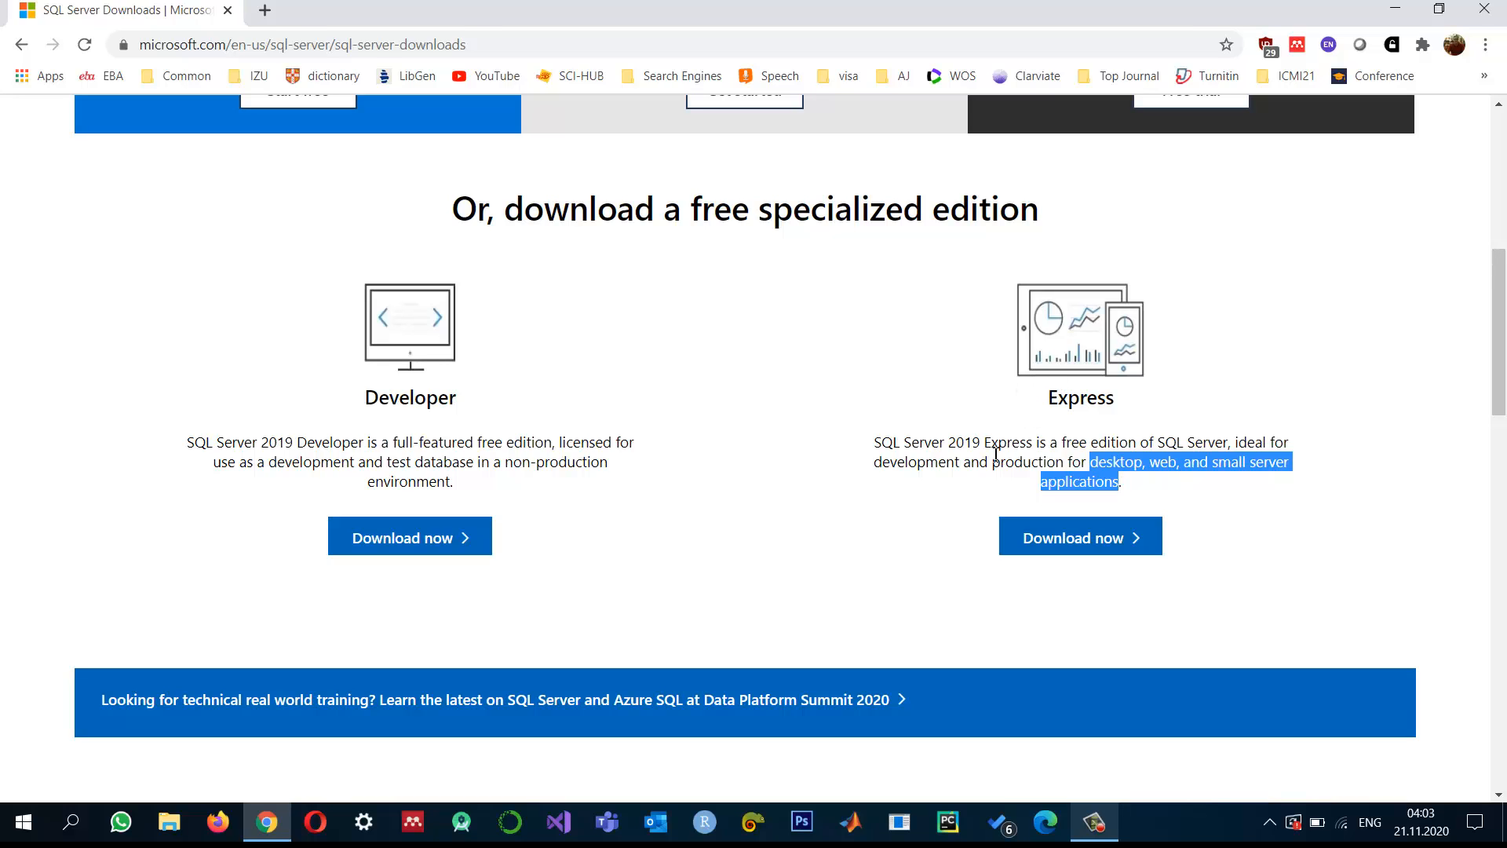
- Download the installer for the free SQL Server 2019 Developer edition
{"action": "scroll", "coordinate": [866, 489], "scroll_direction": "down", "scroll_amount": 1}
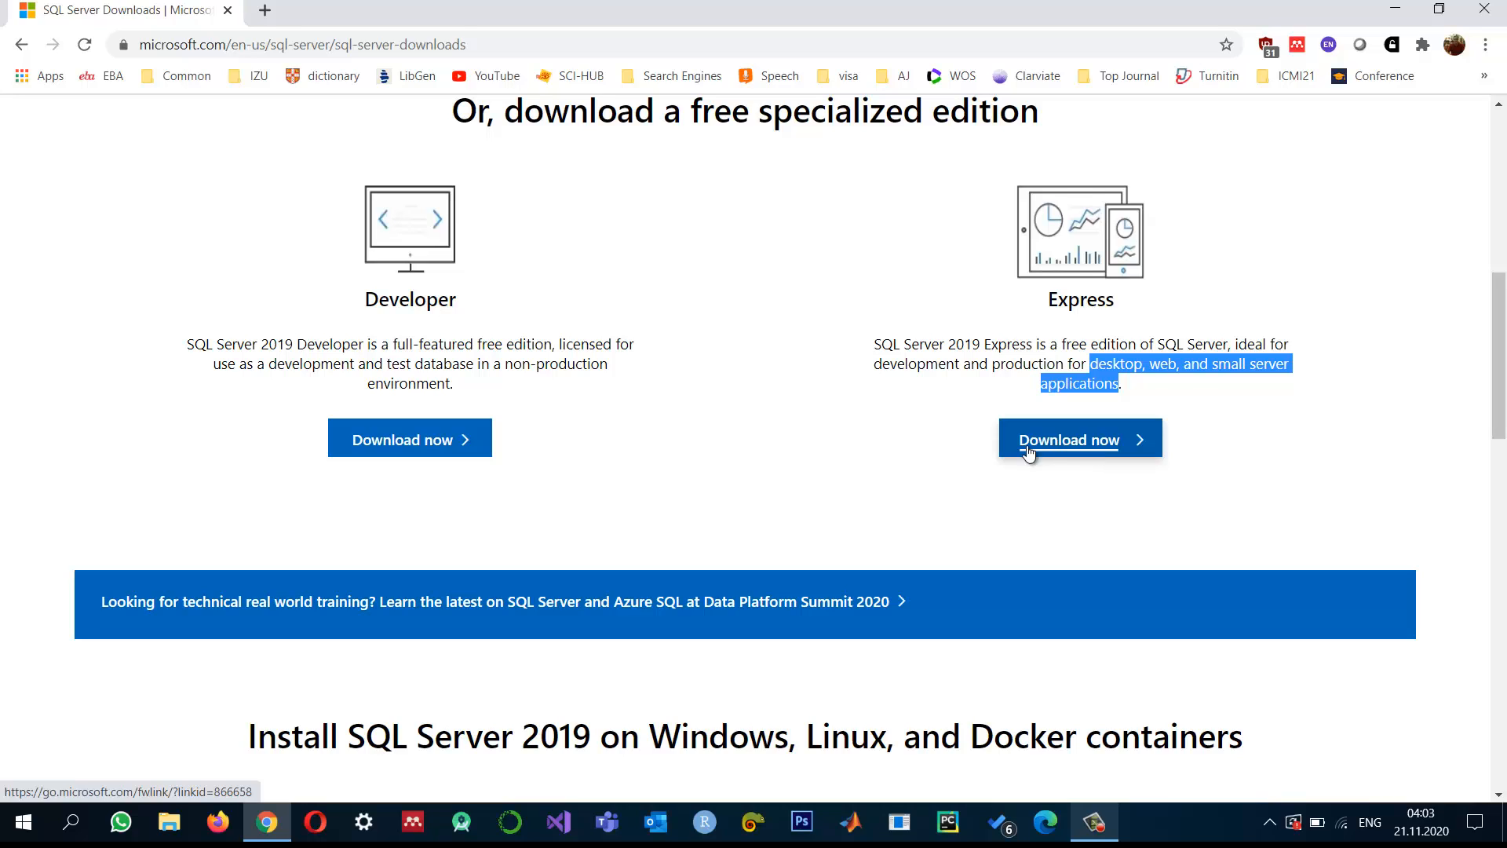
{"action": "left_click", "coordinate": [1070, 451]}
{"action": "left_click", "coordinate": [390, 444]}
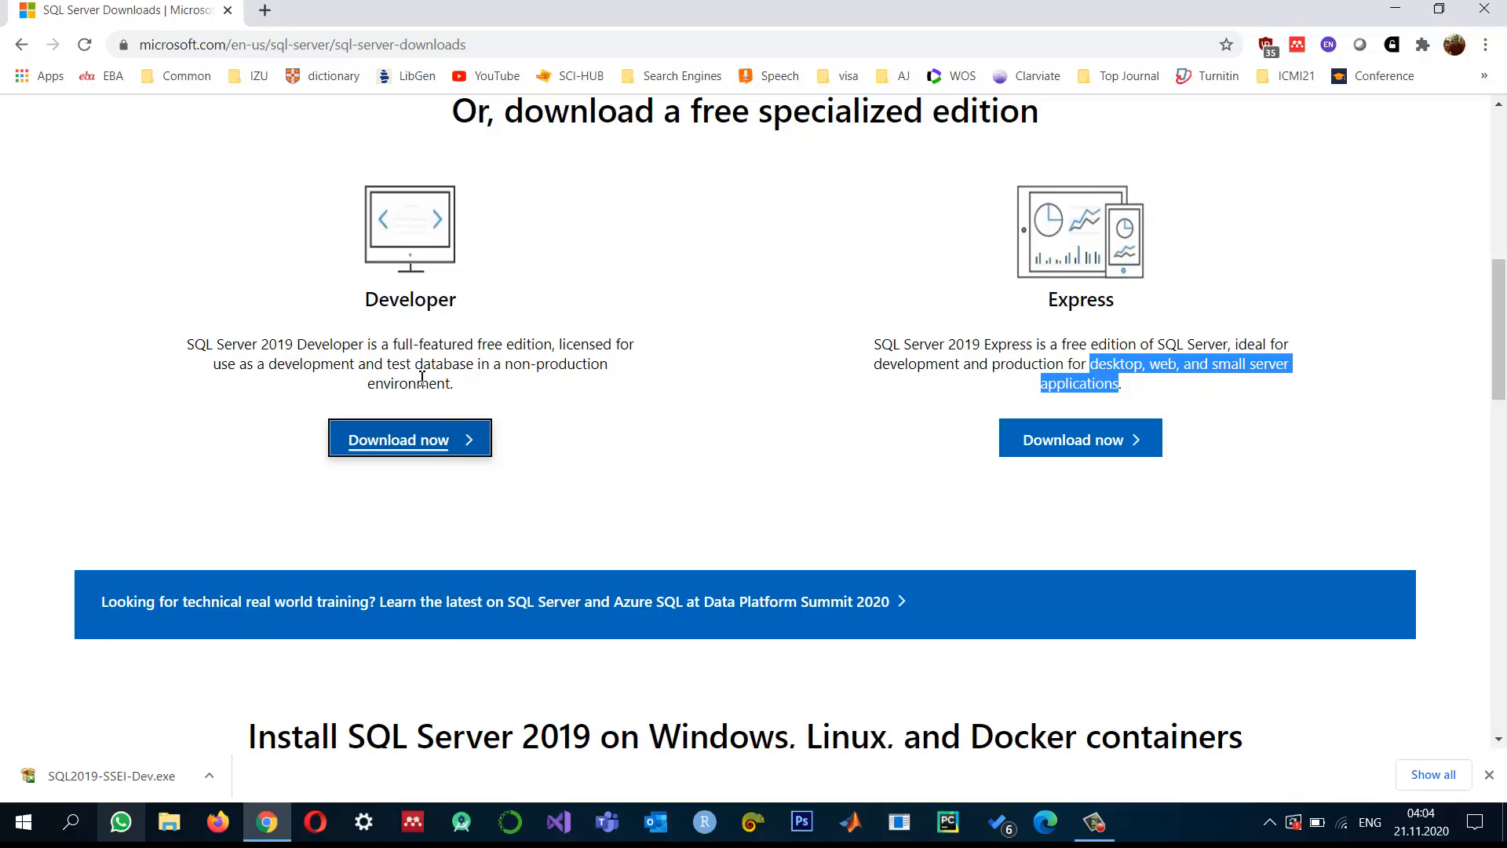
- Open the SQL Server Management Studio (SSMS) page from the SQL Server tools list and download the SSMS setup
{"action": "scroll", "coordinate": [427, 377], "scroll_direction": "down", "scroll_amount": 5}
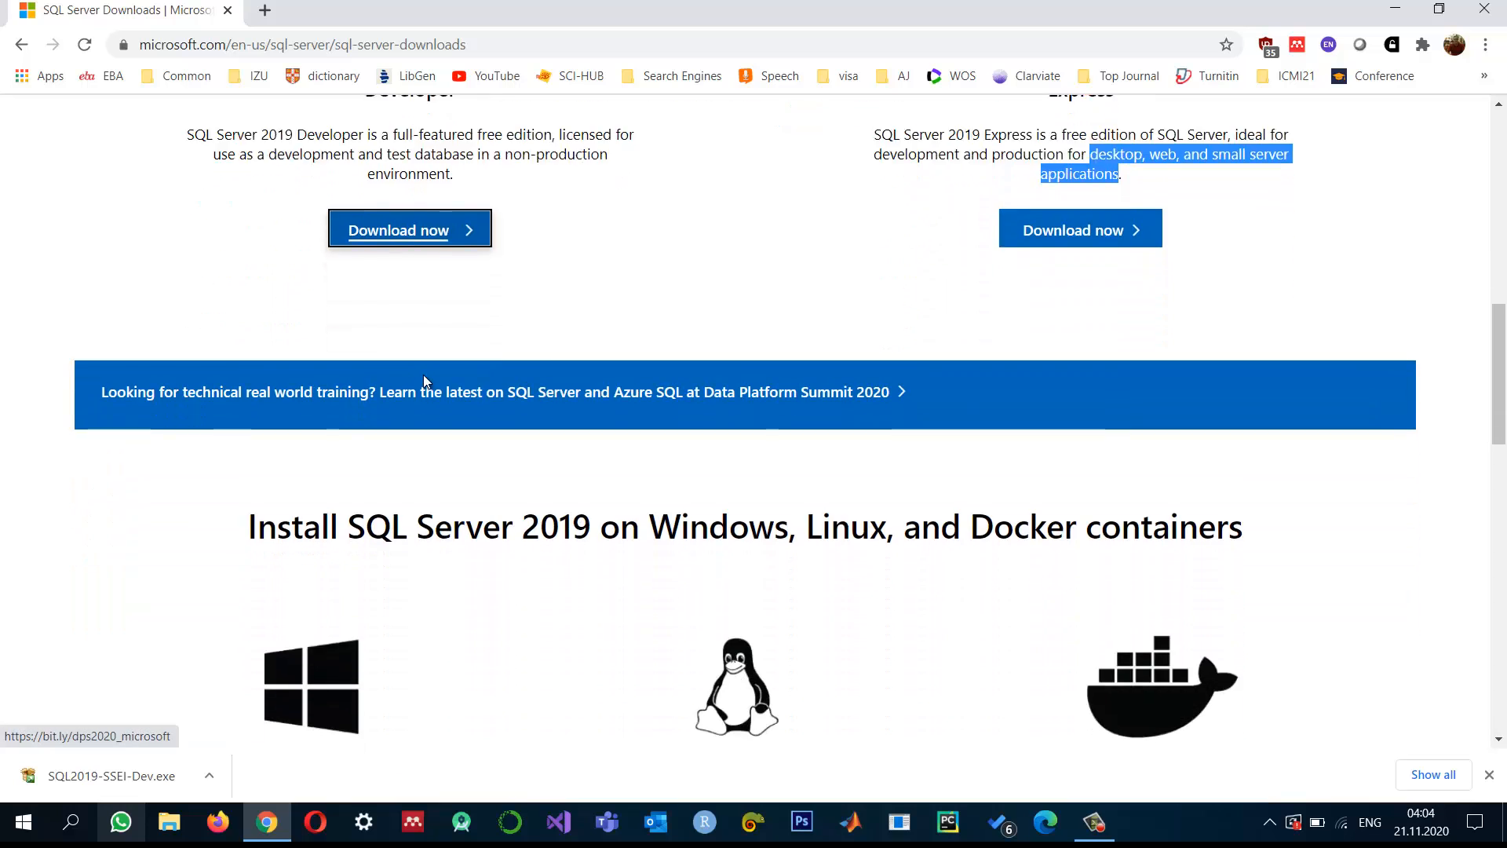
{"action": "scroll", "coordinate": [478, 432], "scroll_direction": "down", "scroll_amount": 2}
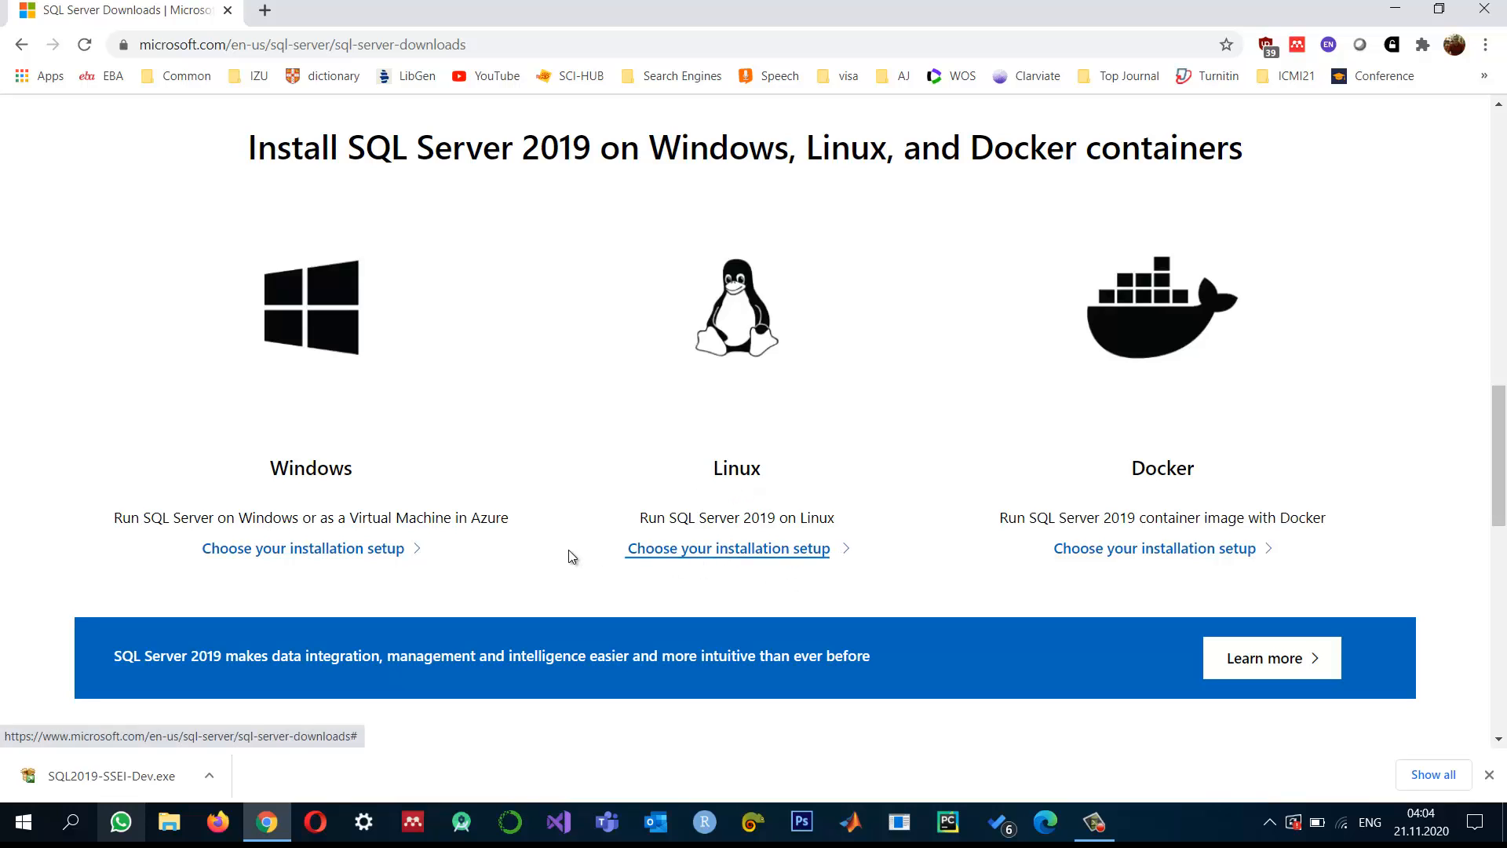
{"action": "scroll", "coordinate": [522, 557], "scroll_direction": "down", "scroll_amount": 6}
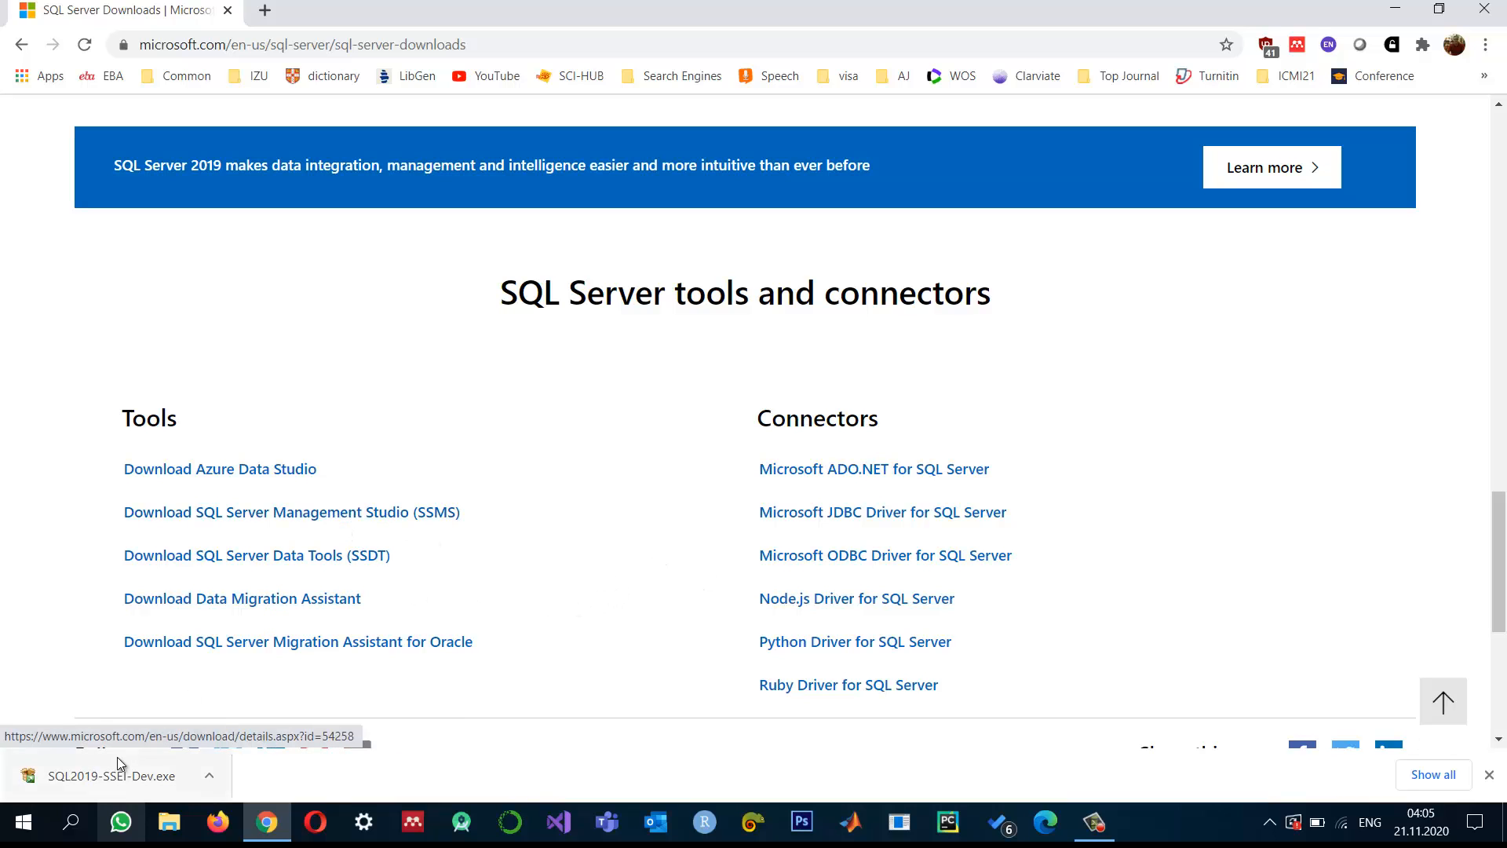
{"action": "scroll", "coordinate": [604, 632], "scroll_direction": "up", "scroll_amount": 15}
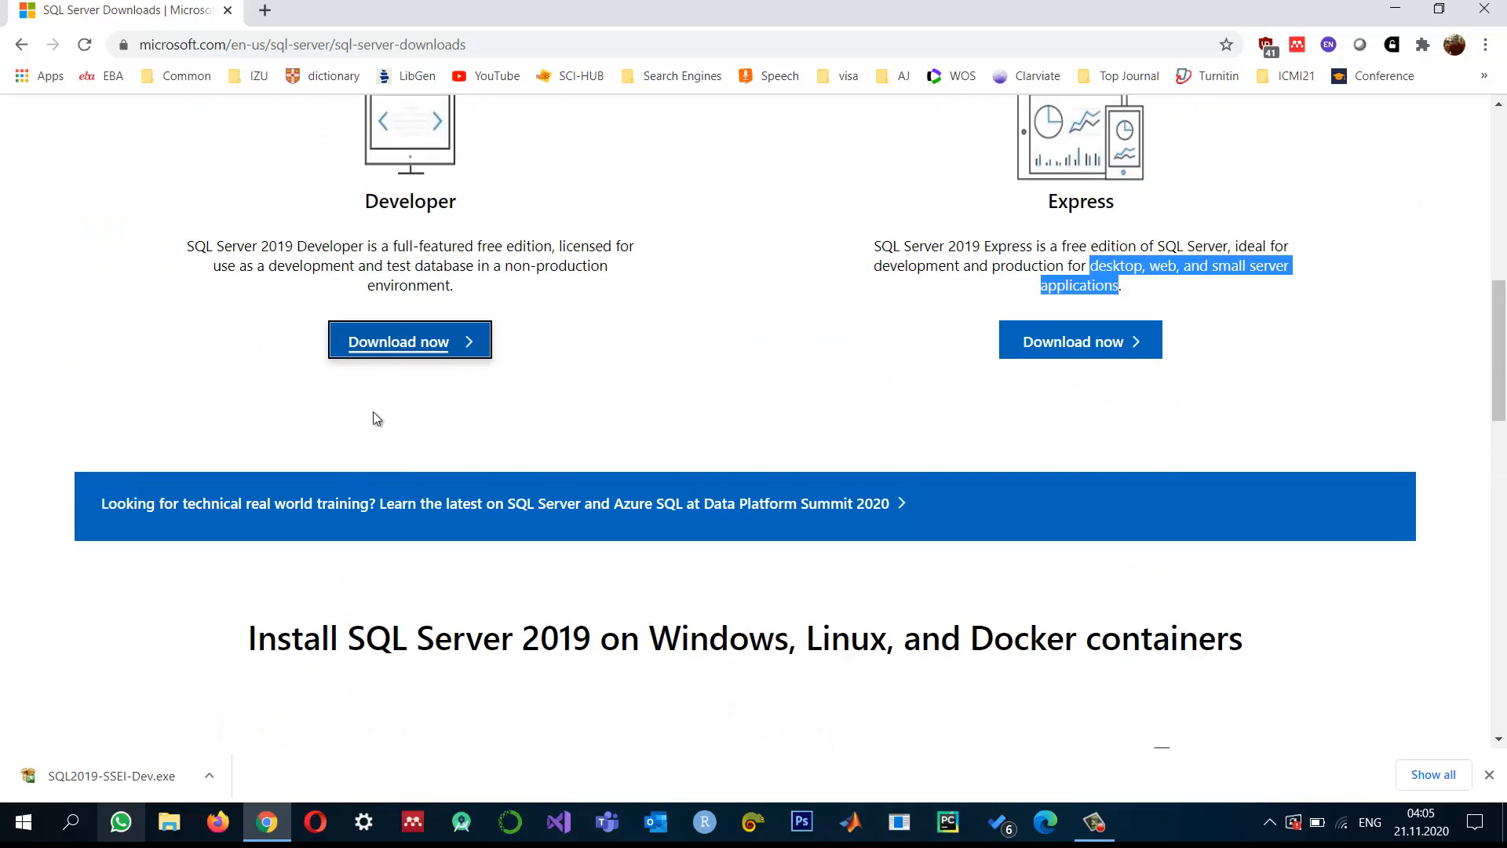
{"action": "scroll", "coordinate": [302, 582], "scroll_direction": "down", "scroll_amount": 12}
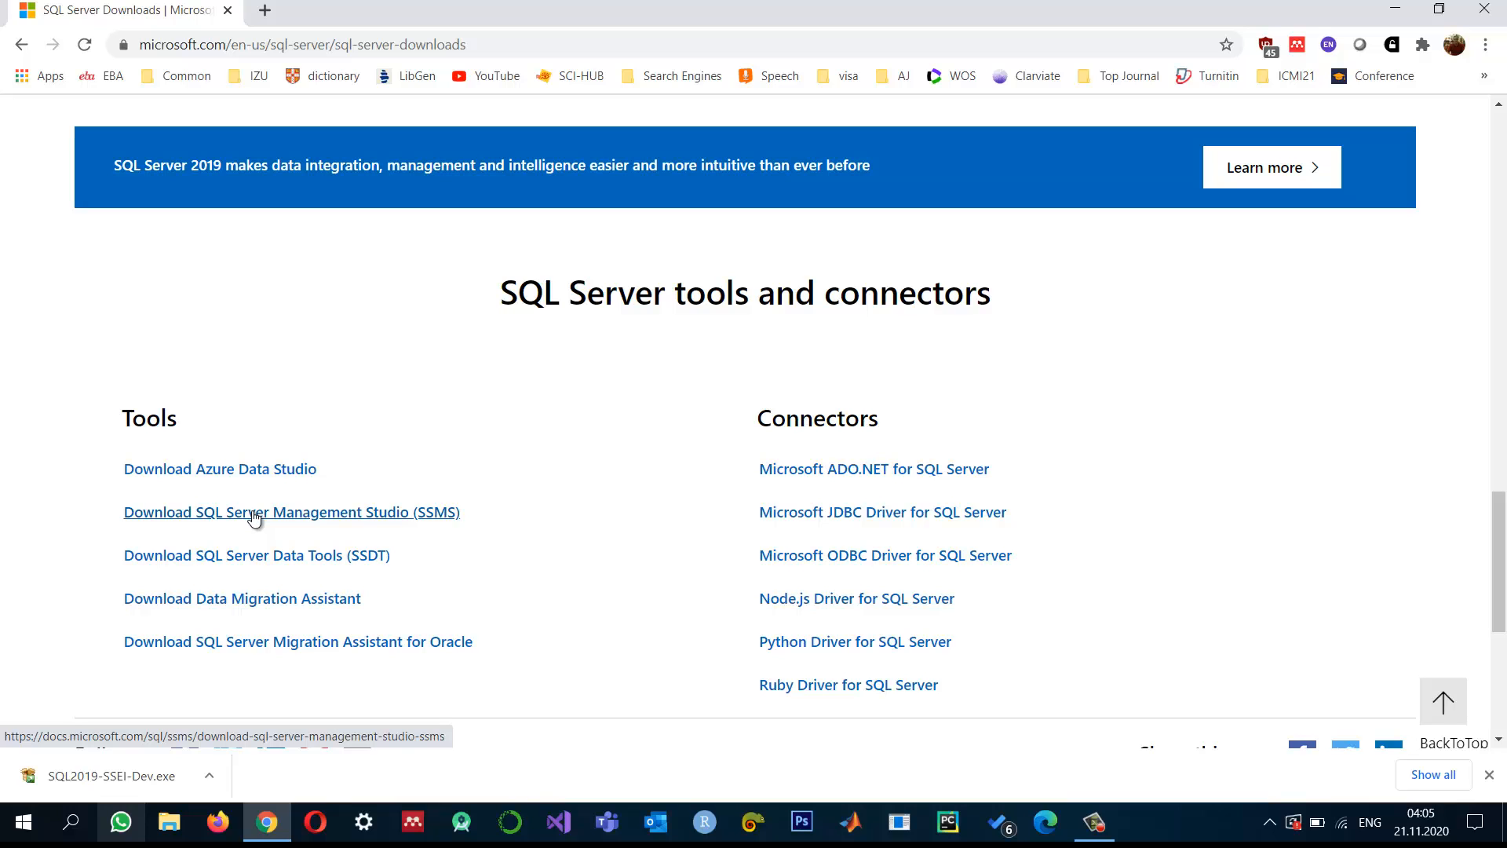
{"action": "left_click", "coordinate": [253, 514]}
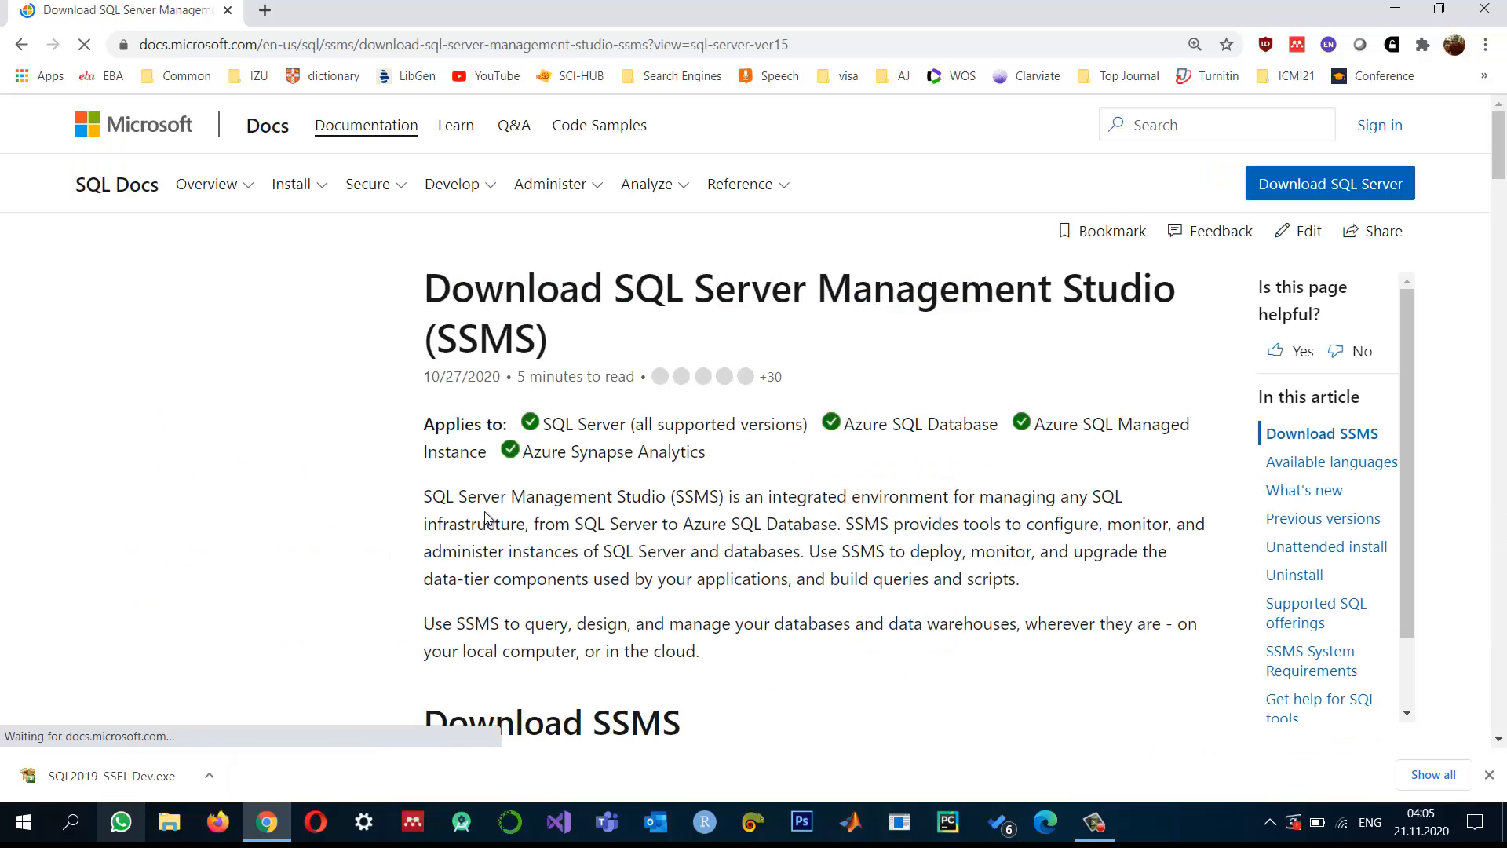
{"action": "scroll", "coordinate": [597, 562], "scroll_direction": "down", "scroll_amount": 4}
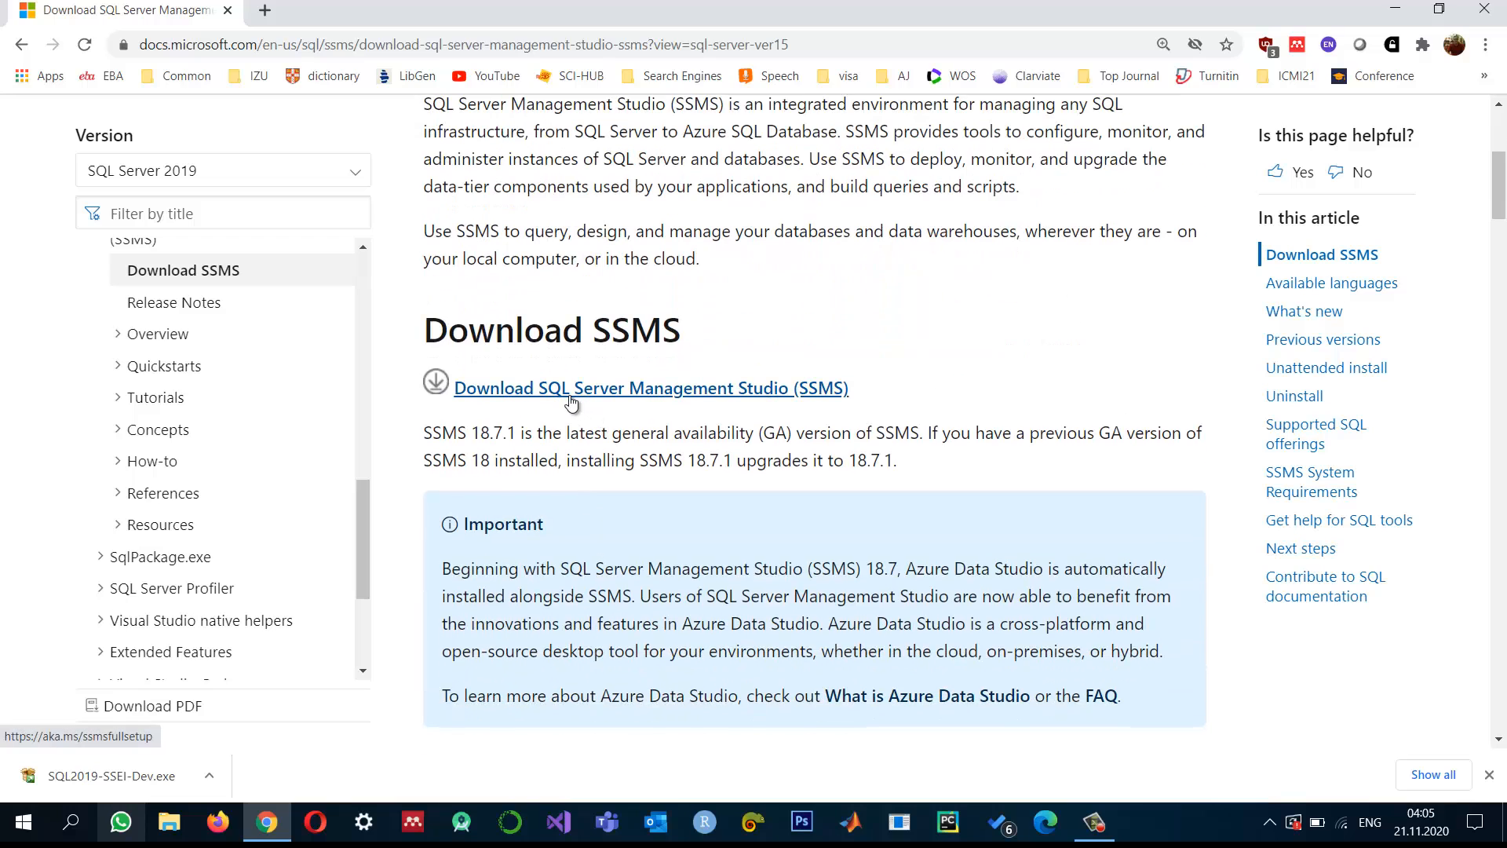
{"action": "left_click", "coordinate": [570, 399]}
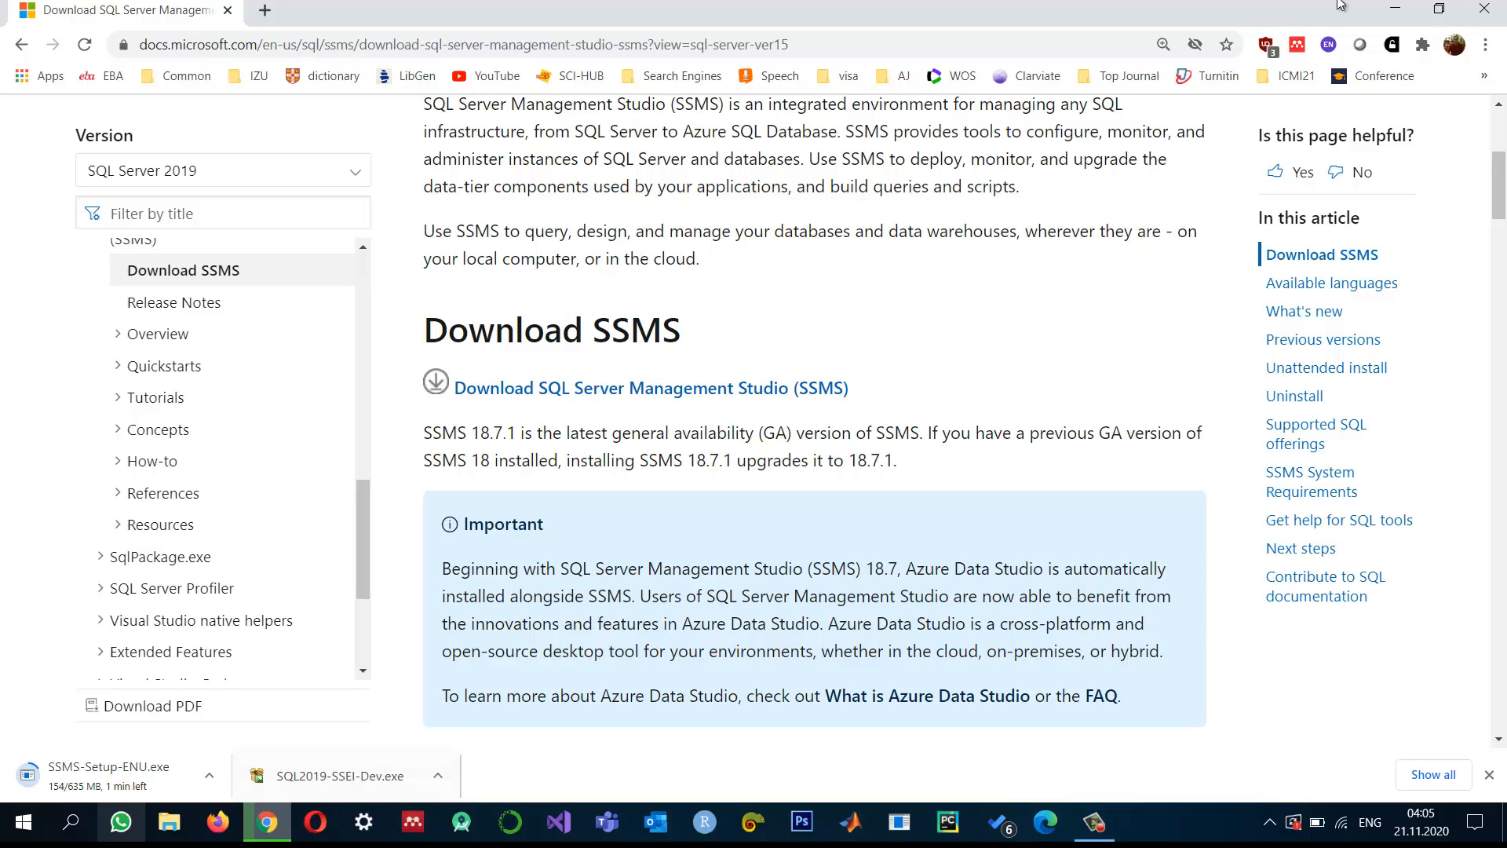
- Minimize the browser and run SQL2019-SSEI-Dev.exe from the Downloads folder in File Explorer
{"action": "left_click", "coordinate": [1395, 8]}
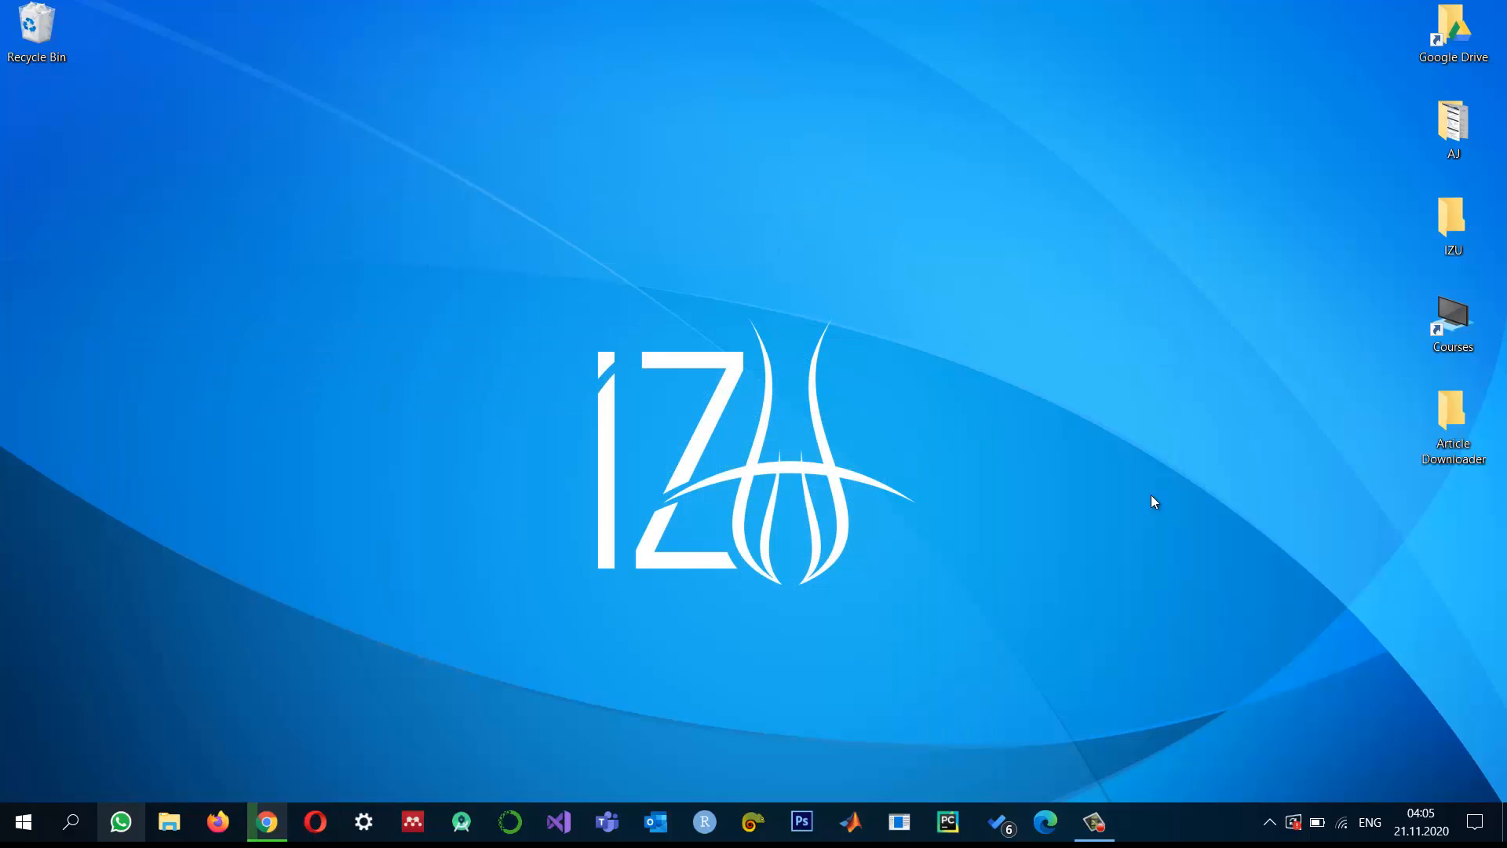
{"action": "left_click", "coordinate": [169, 822]}
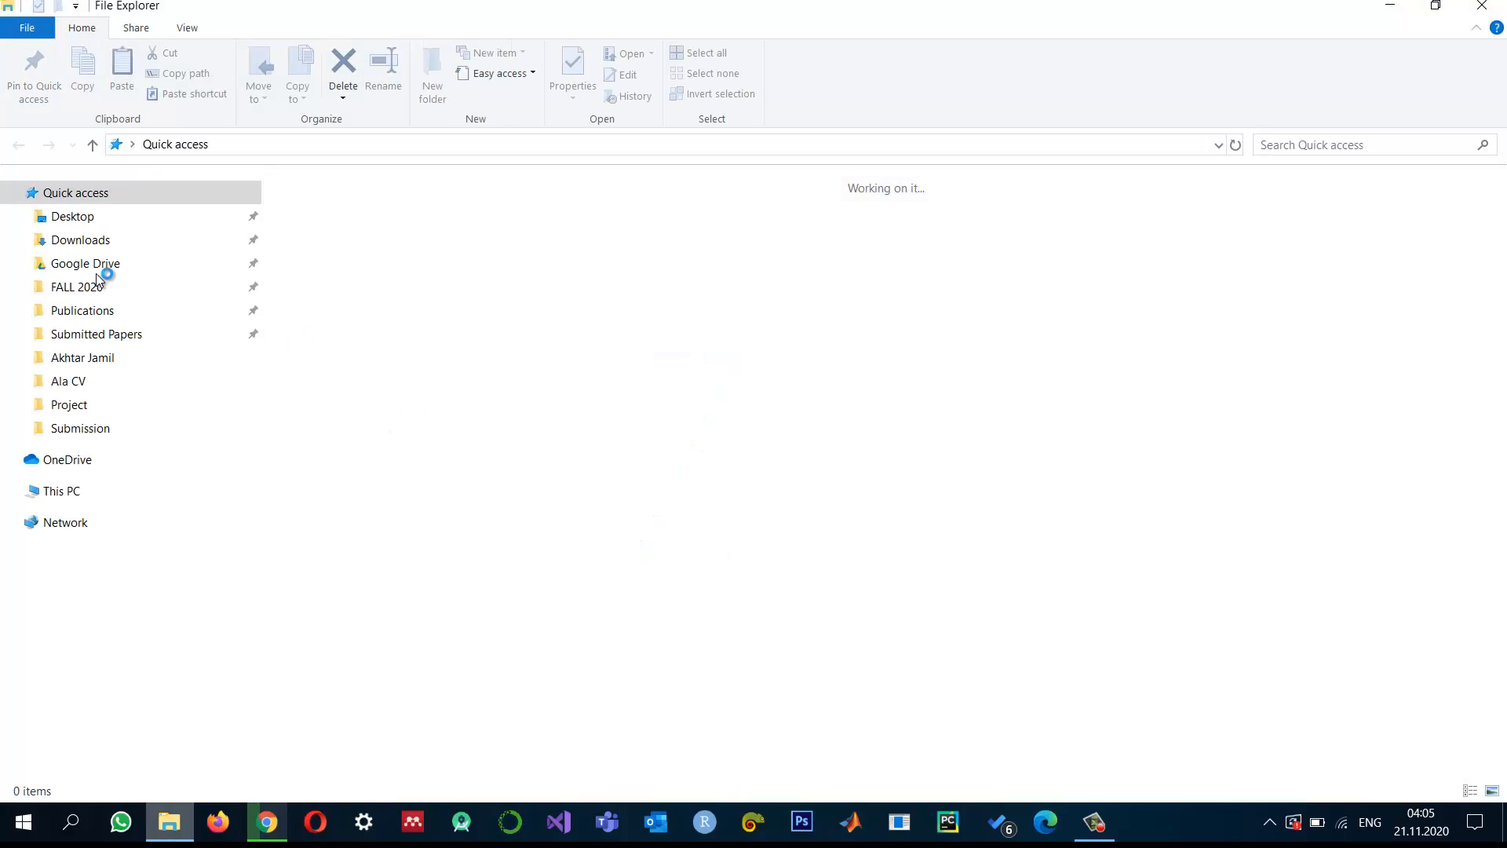
{"action": "left_click", "coordinate": [79, 241]}
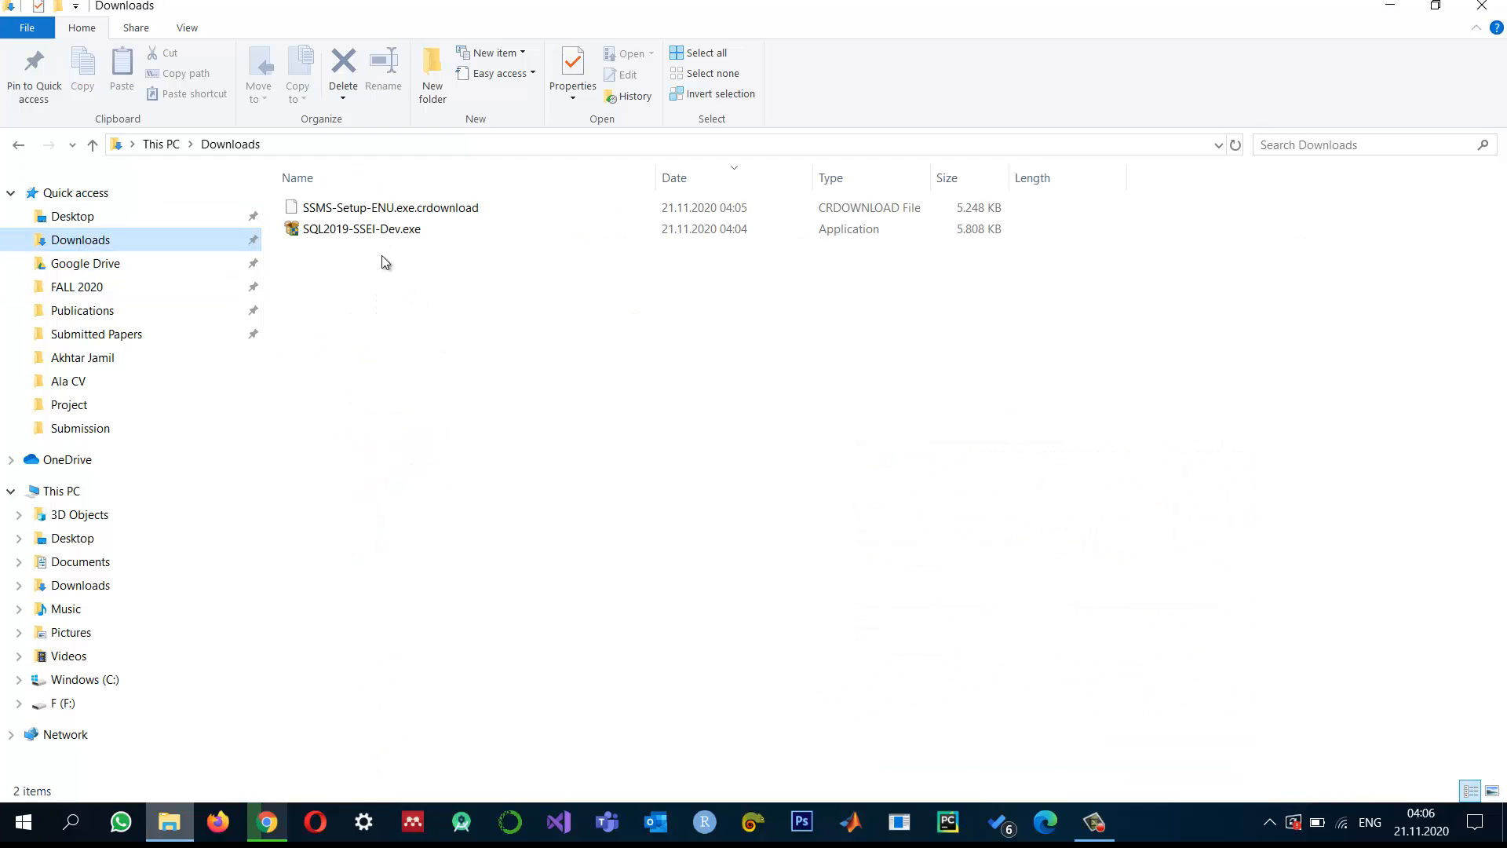
{"action": "double_click", "coordinate": [349, 232]}
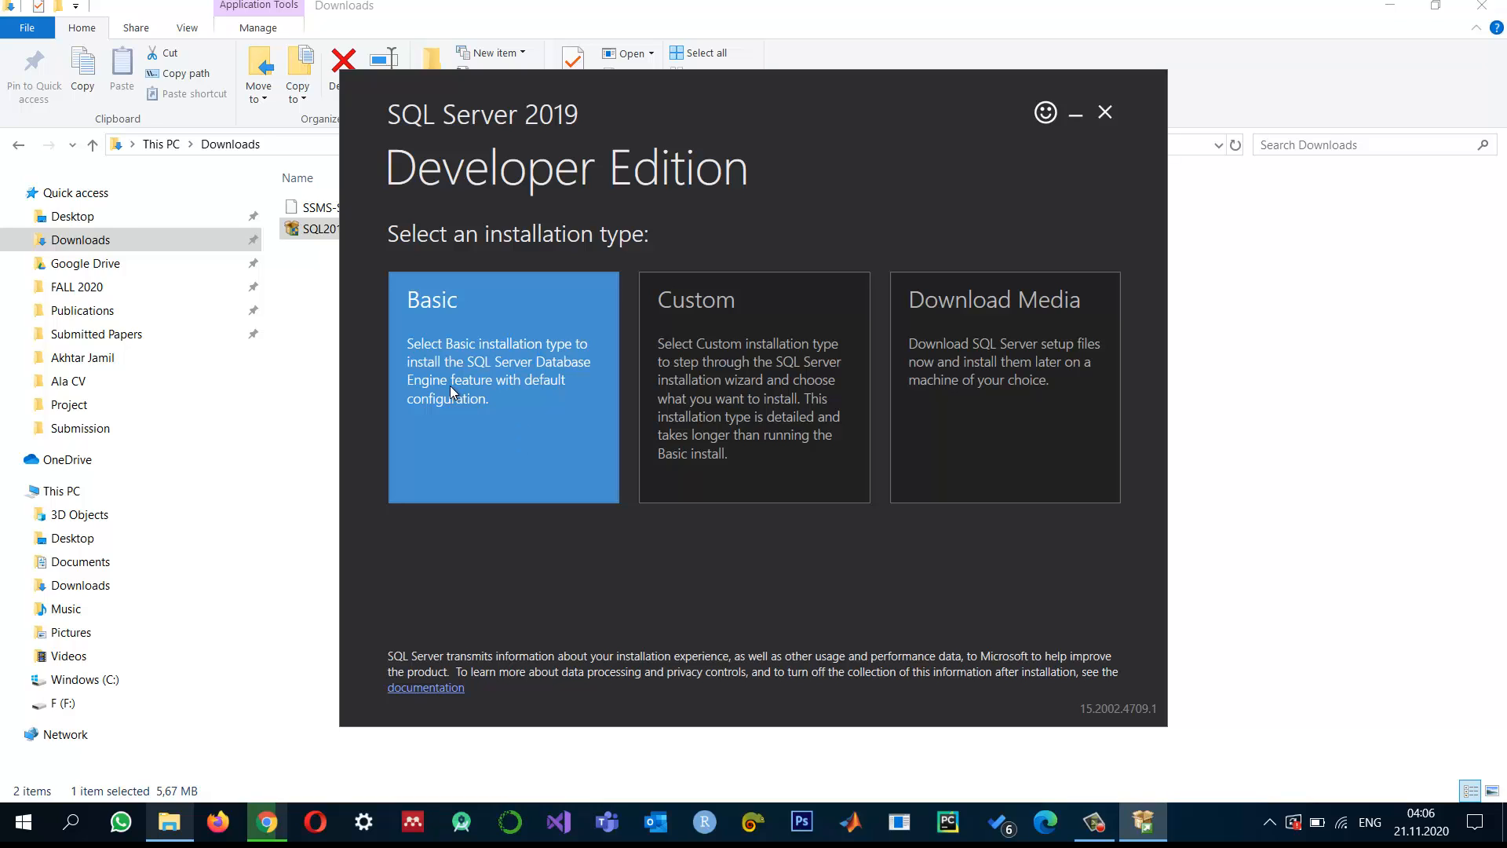
- Choose the Custom installation type, continue in English, and start the installation with C:\SQL2019 as the media location
{"action": "left_click", "coordinate": [752, 406]}
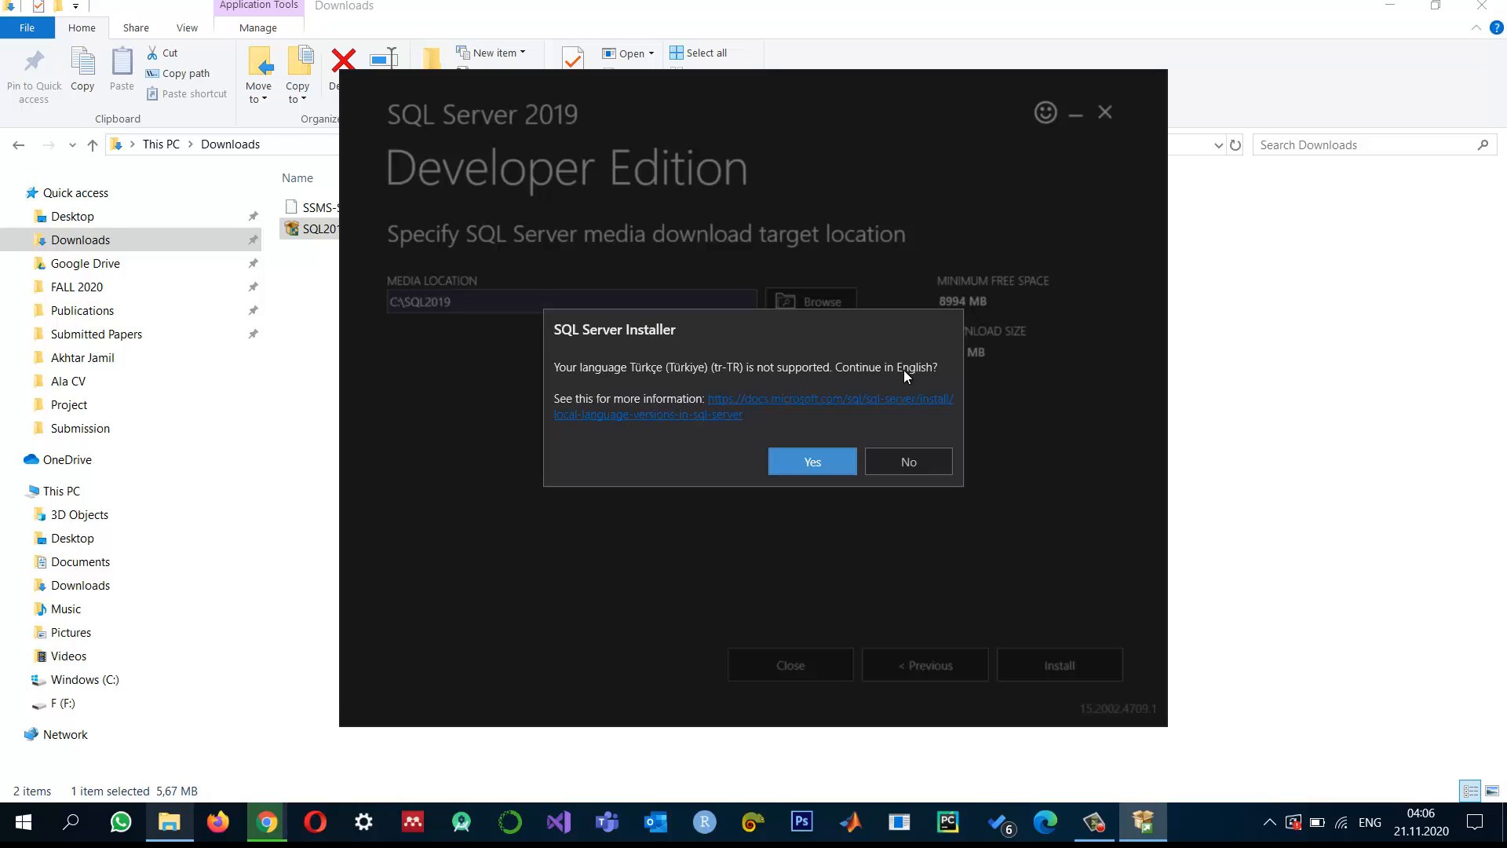
{"action": "left_click", "coordinate": [809, 461]}
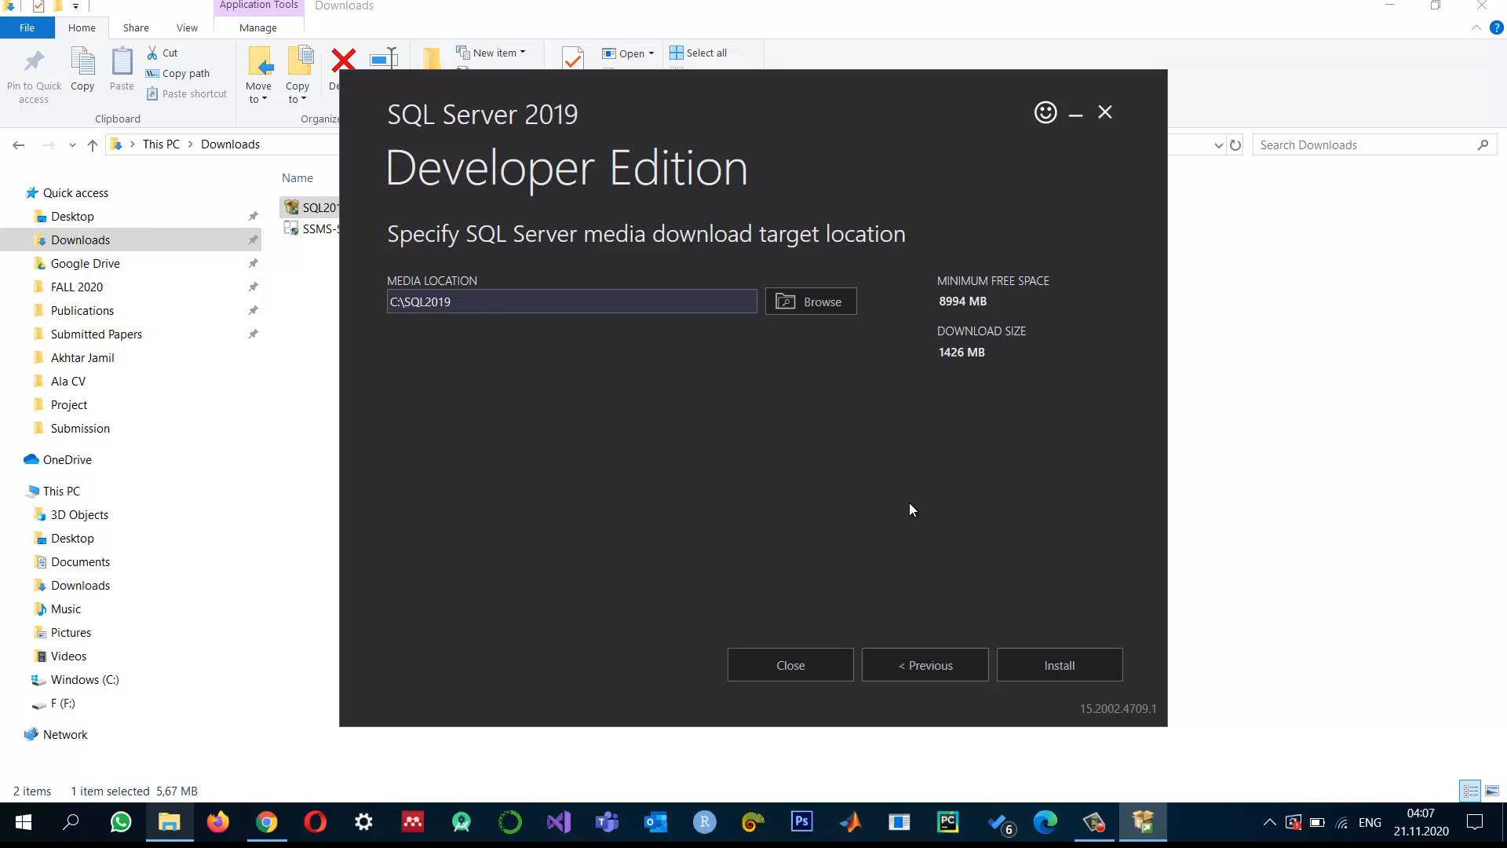
{"action": "left_click", "coordinate": [1056, 671]}
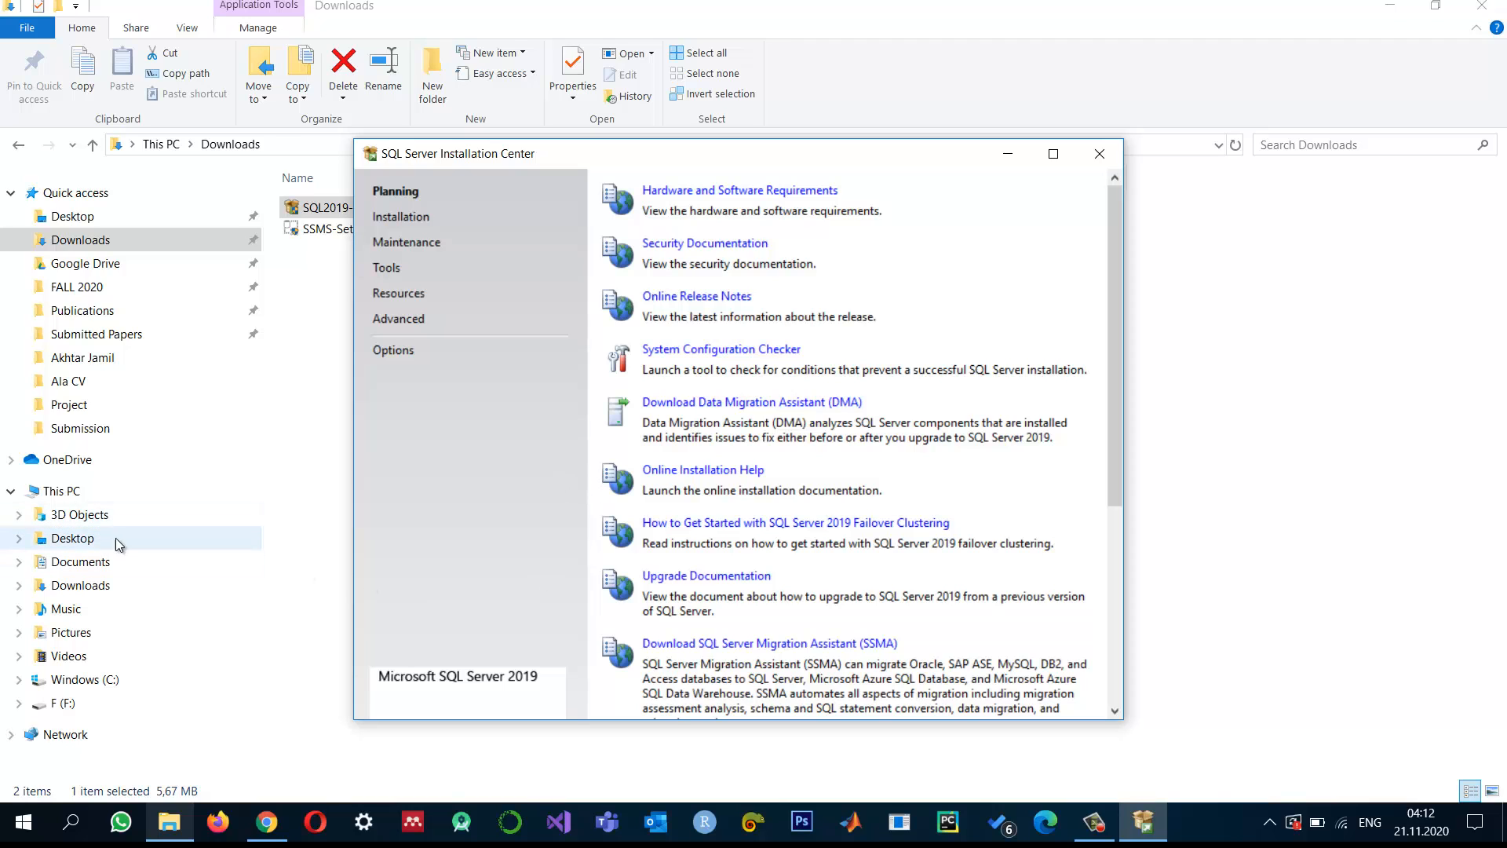
- Open the C:\SQL2019\Developer_ENU folder in File Explorer to examine the extracted setup files
{"action": "left_click", "coordinate": [67, 680]}
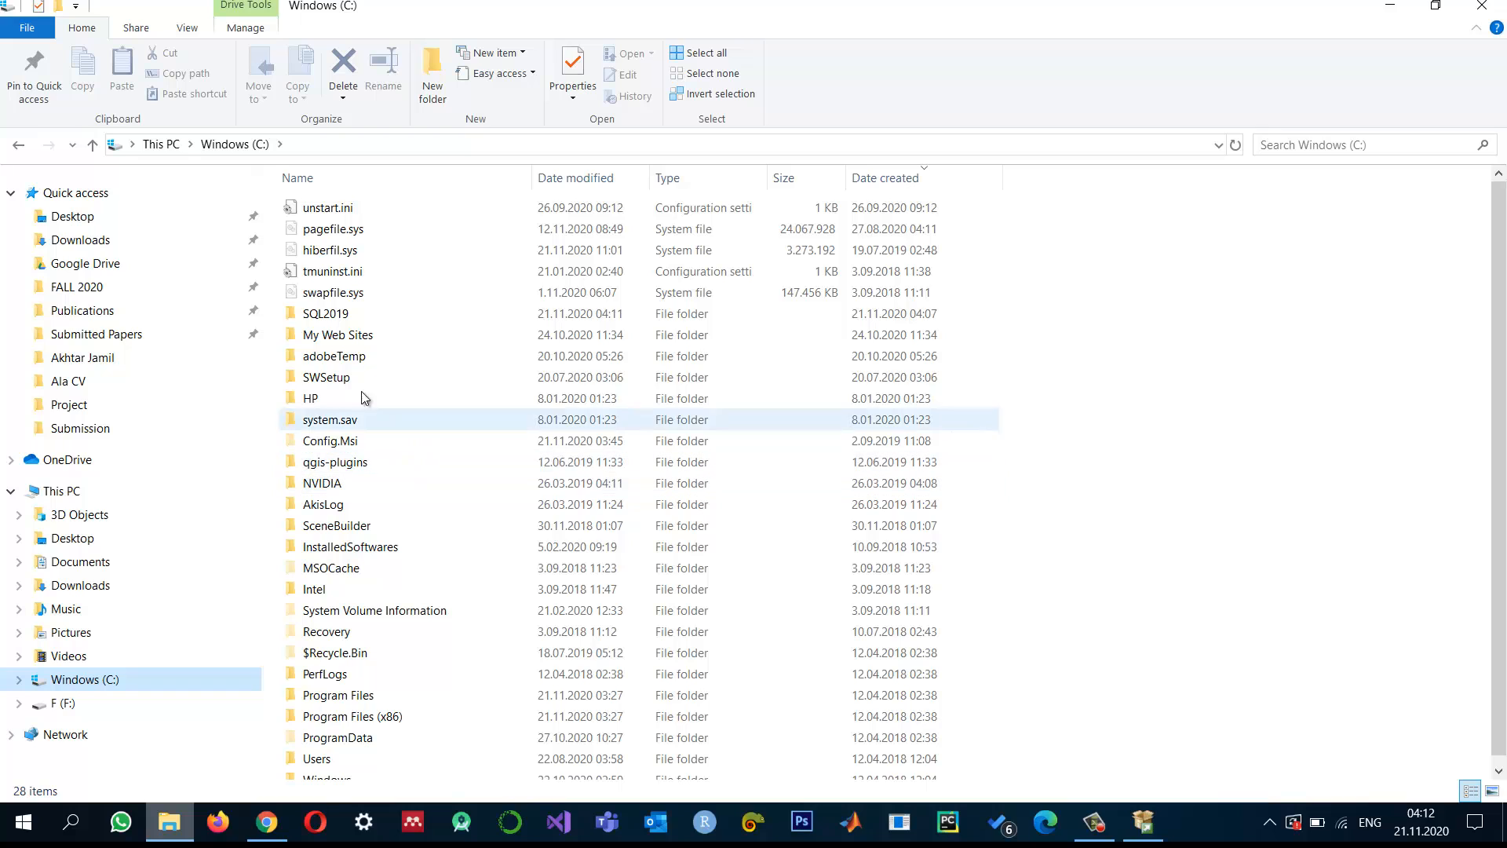
{"action": "double_click", "coordinate": [323, 314]}
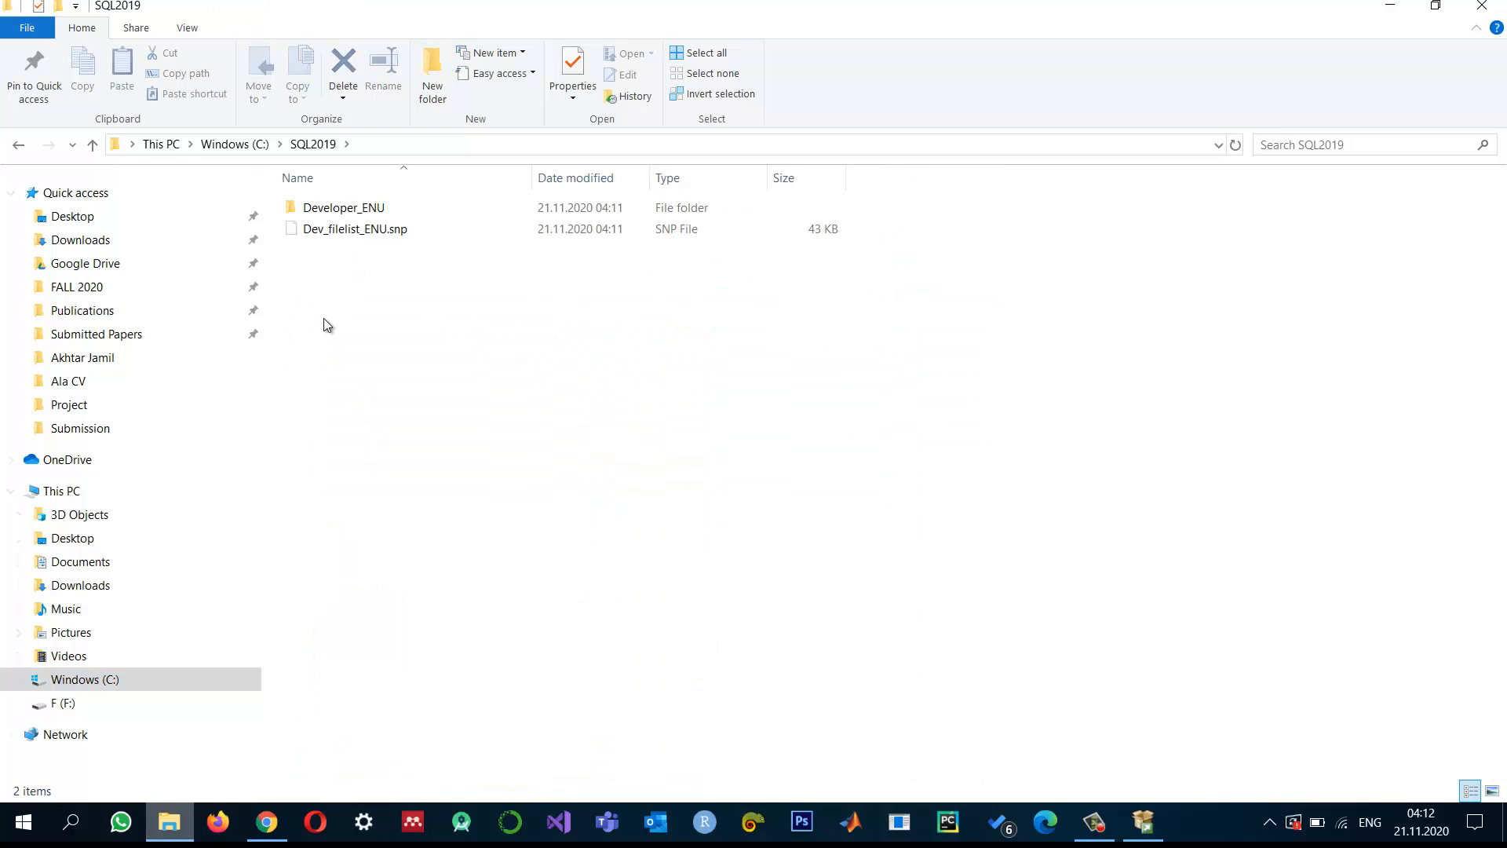
{"action": "double_click", "coordinate": [347, 213]}
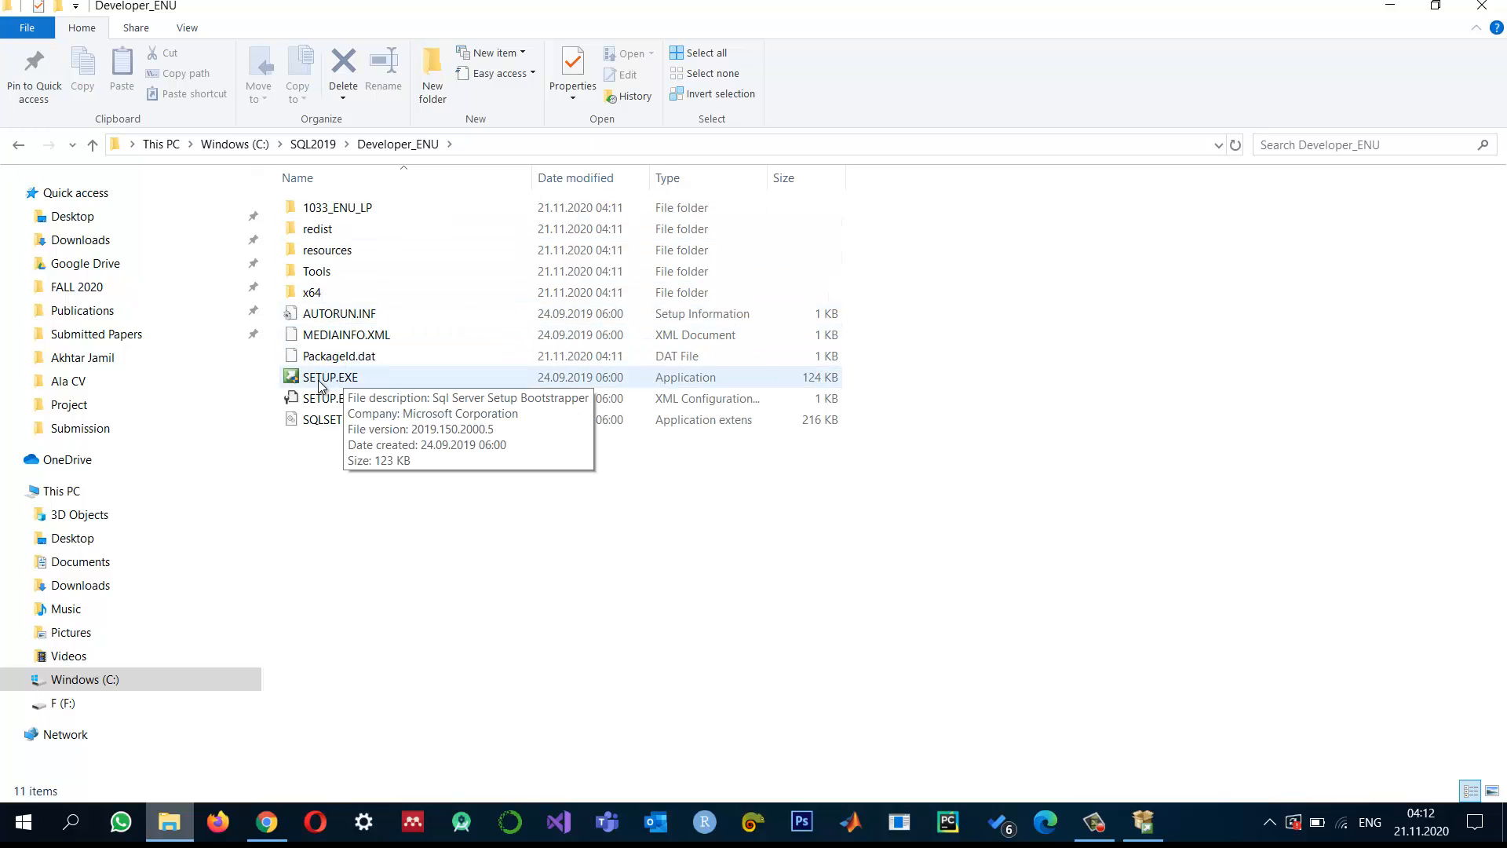
- Switch back to SQL Server Installation Center, start a new stand-alone SQL Server installation, and continue past the product updates and install rules
{"action": "left_click", "coordinate": [1146, 829]}
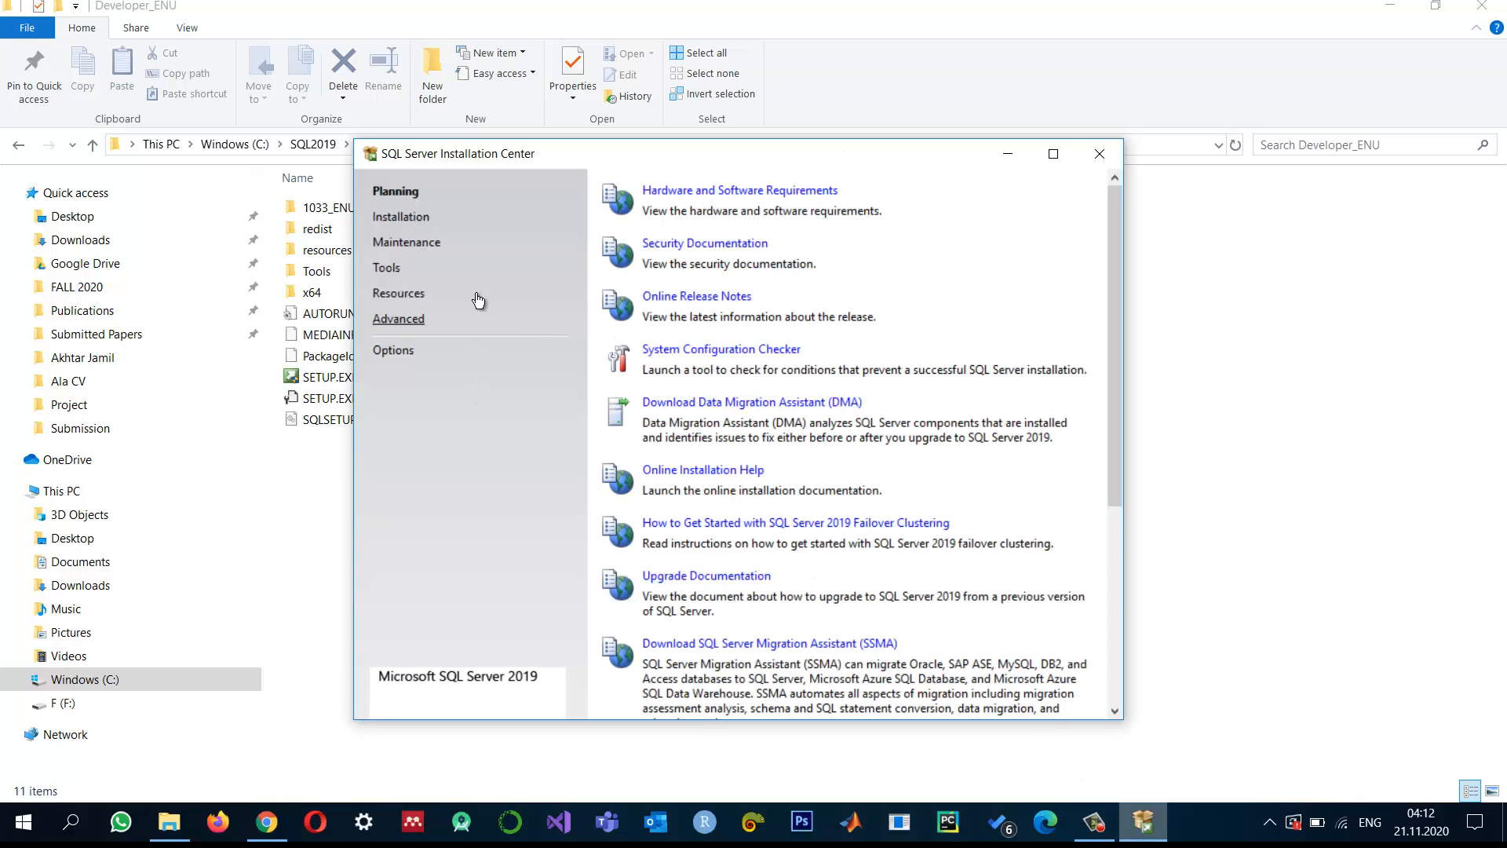
{"action": "scroll", "coordinate": [770, 609], "scroll_direction": "down", "scroll_amount": 5}
{"action": "scroll", "coordinate": [1022, 288], "scroll_direction": "up", "scroll_amount": 5}
{"action": "left_click", "coordinate": [401, 217]}
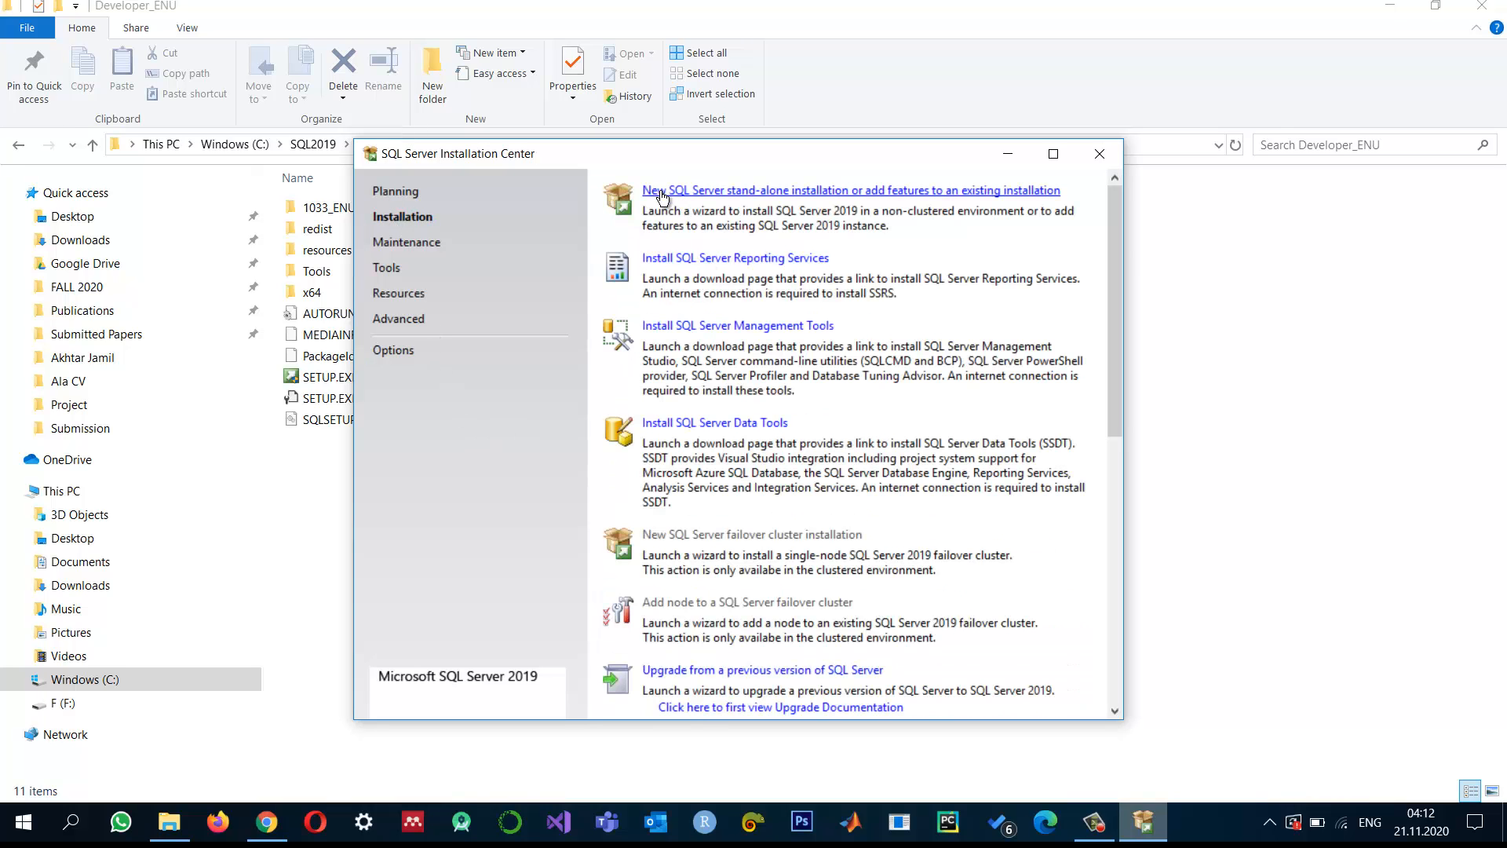
{"action": "left_click", "coordinate": [707, 195]}
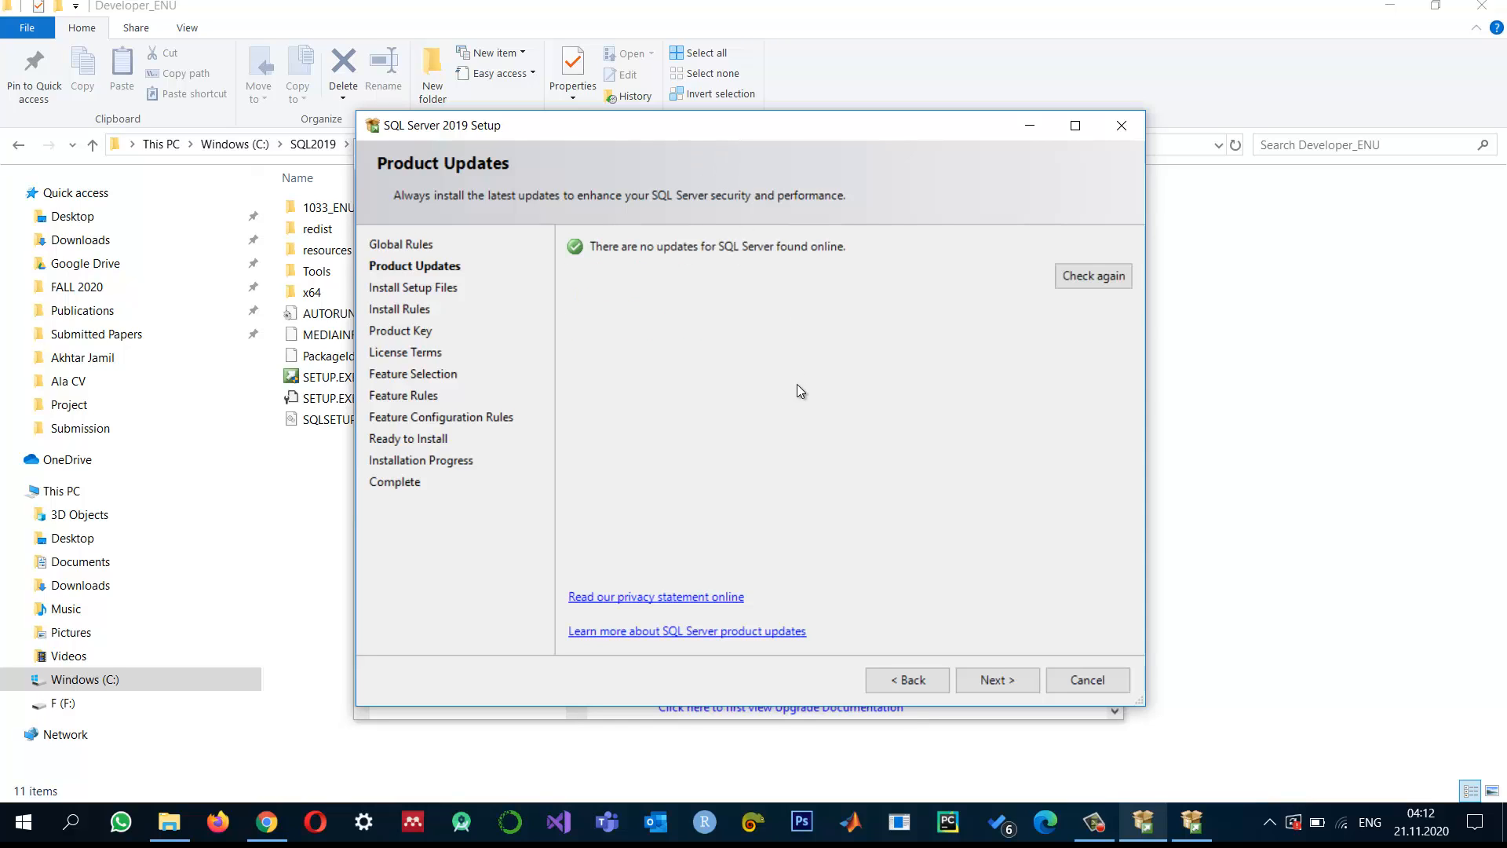
{"action": "left_click", "coordinate": [994, 680]}
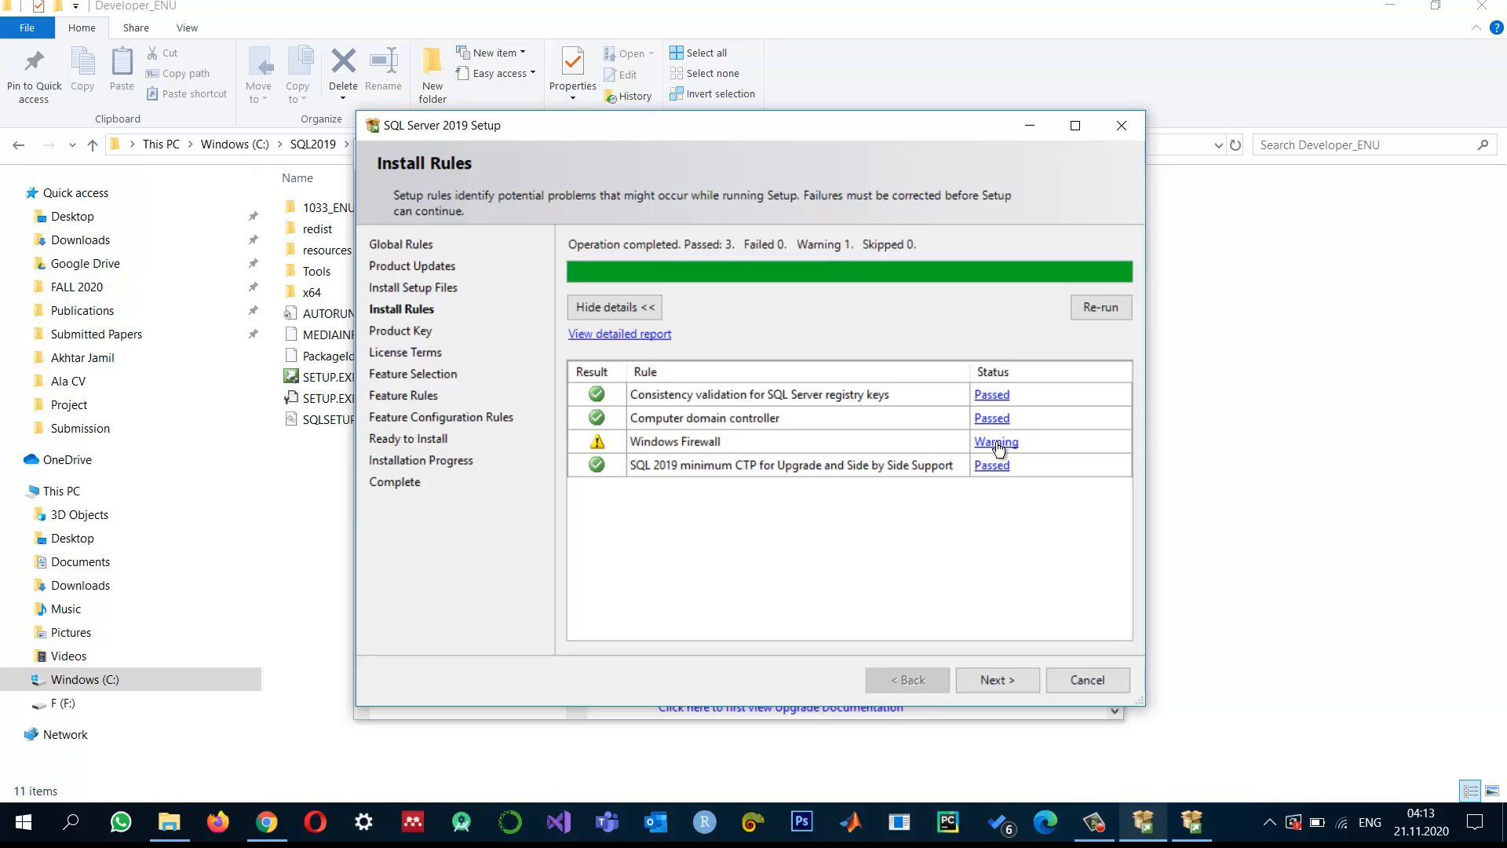
{"action": "left_click", "coordinate": [993, 681]}
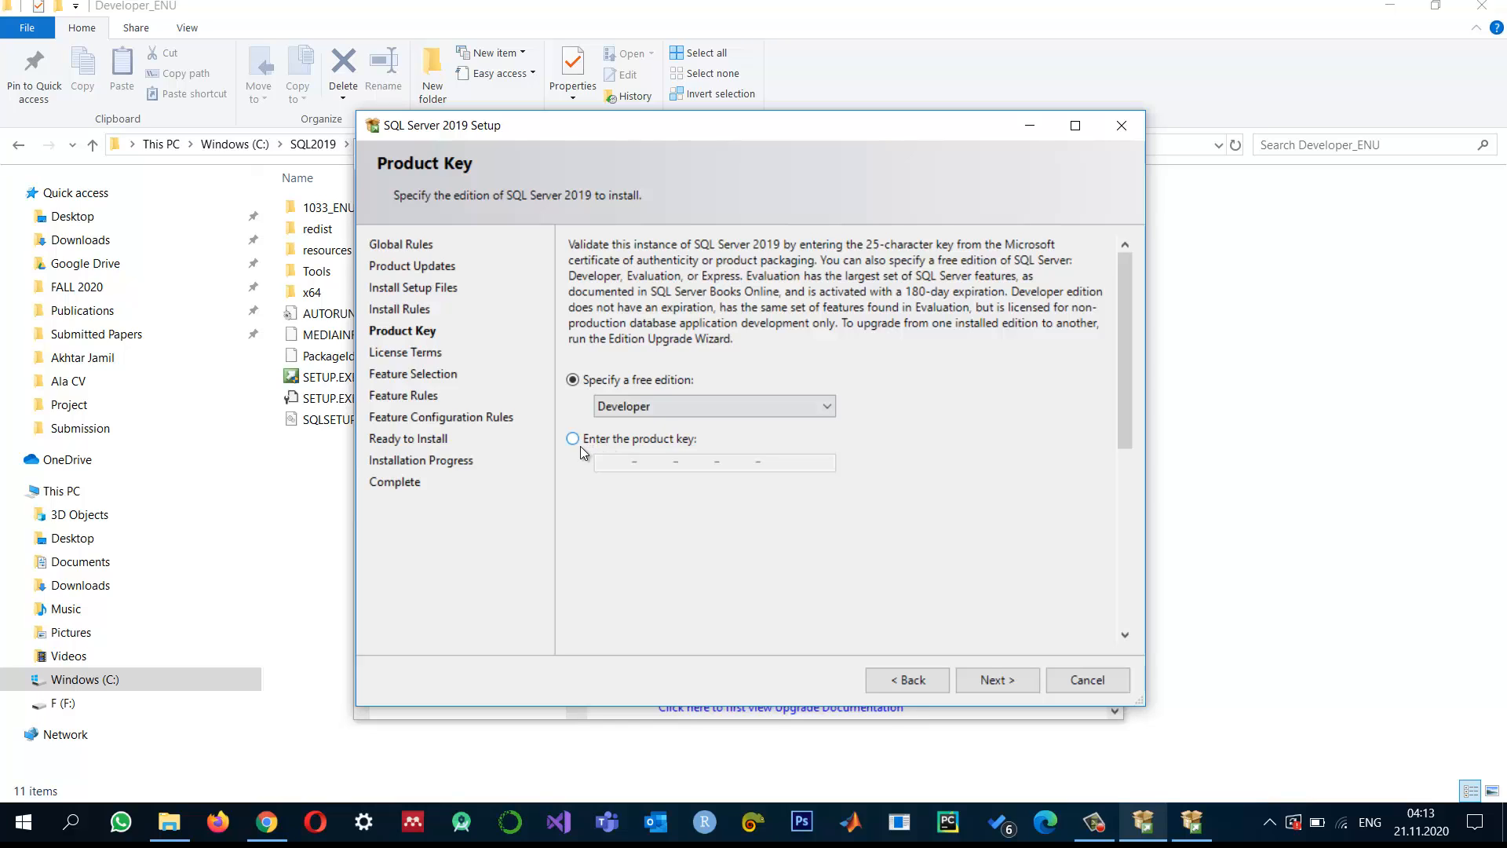
- Specify Developer as the free edition and accept the license terms, continuing to feature selection
{"action": "left_click", "coordinate": [694, 406]}
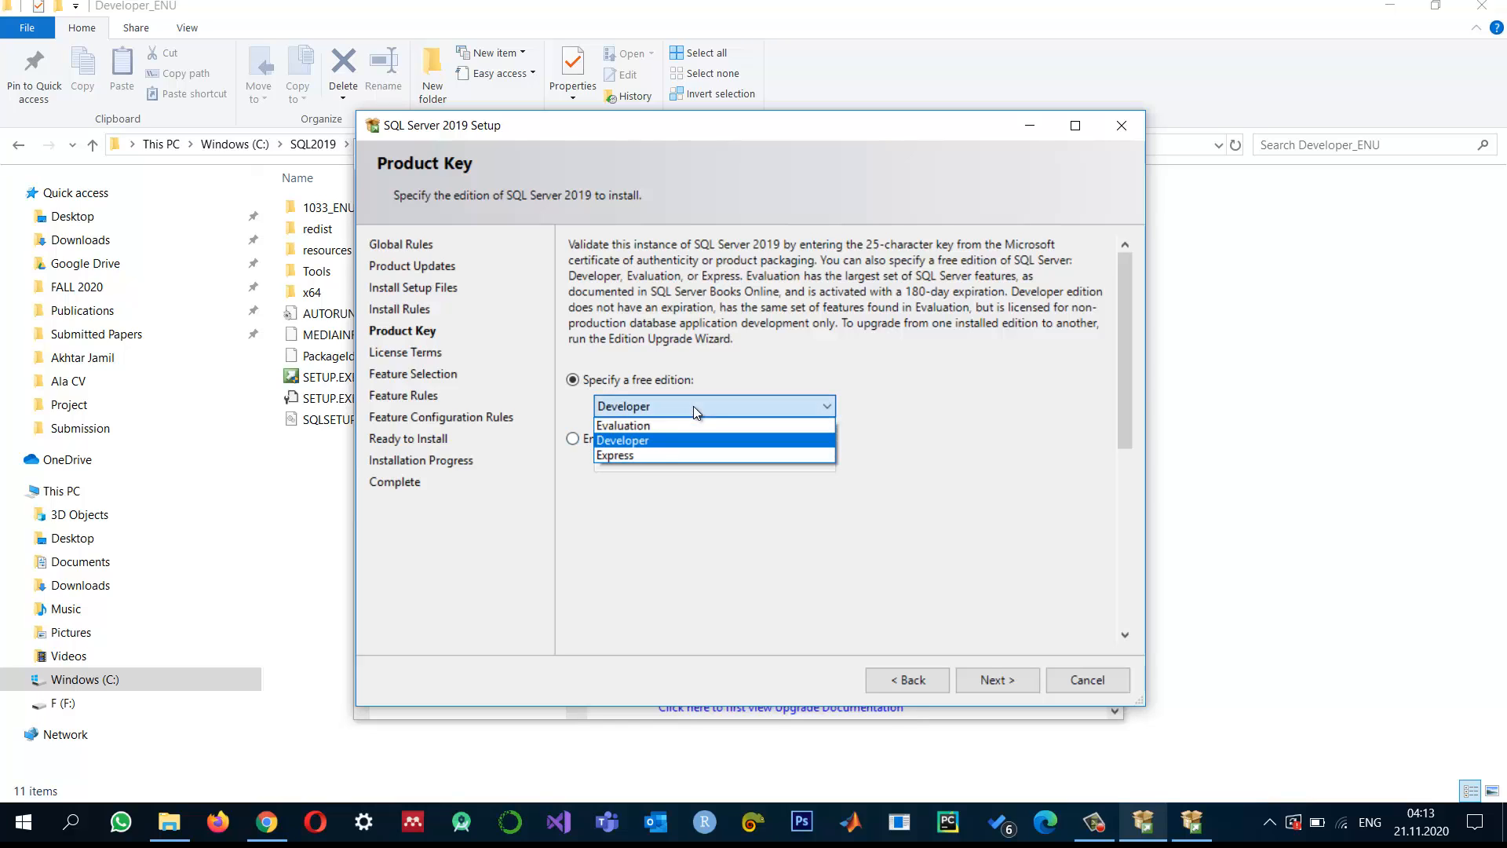
{"action": "left_click", "coordinate": [634, 438]}
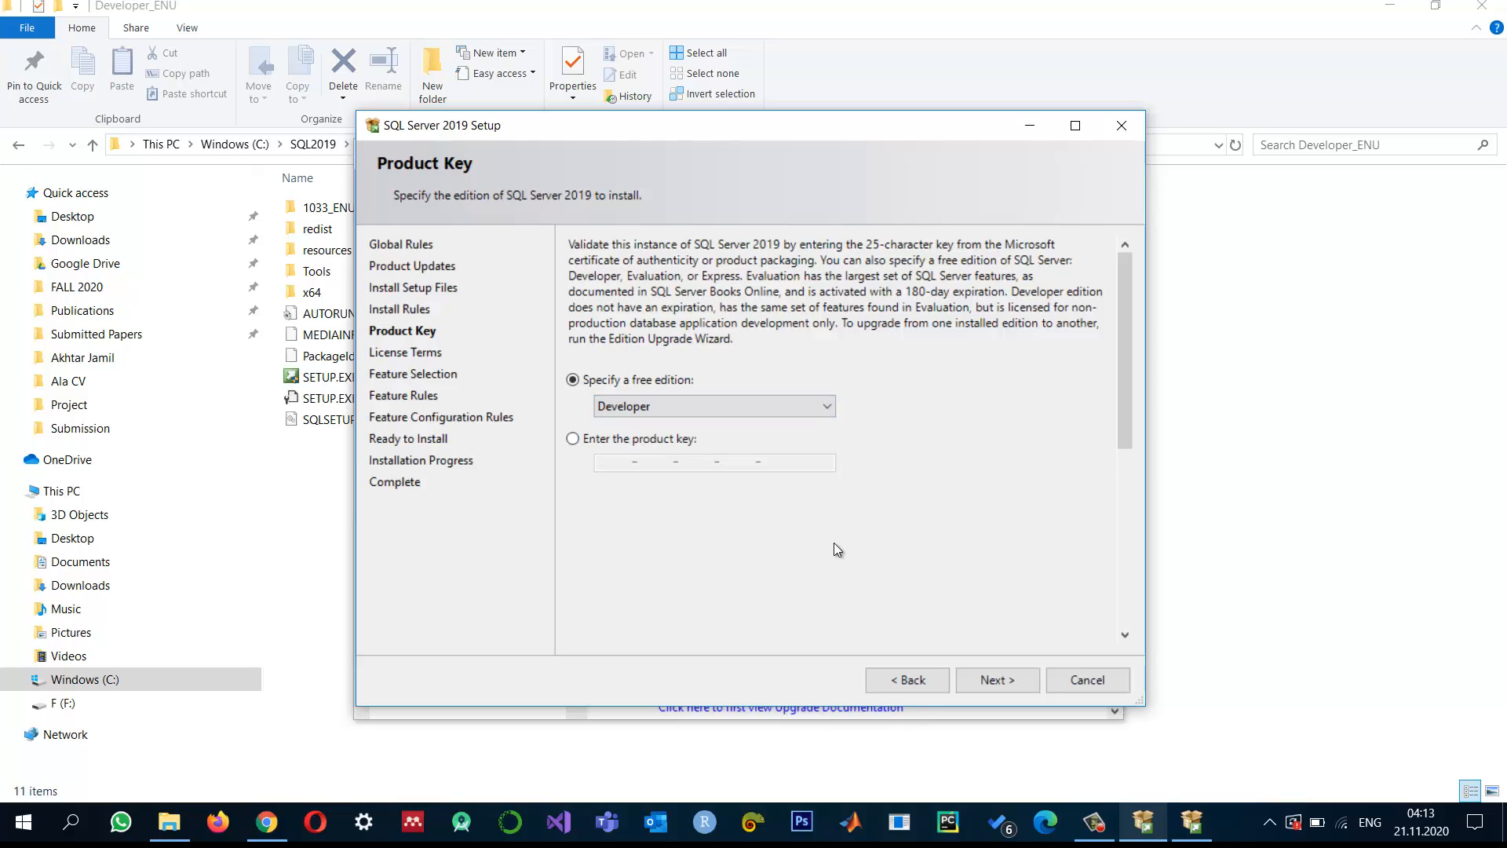
{"action": "left_click", "coordinate": [994, 680]}
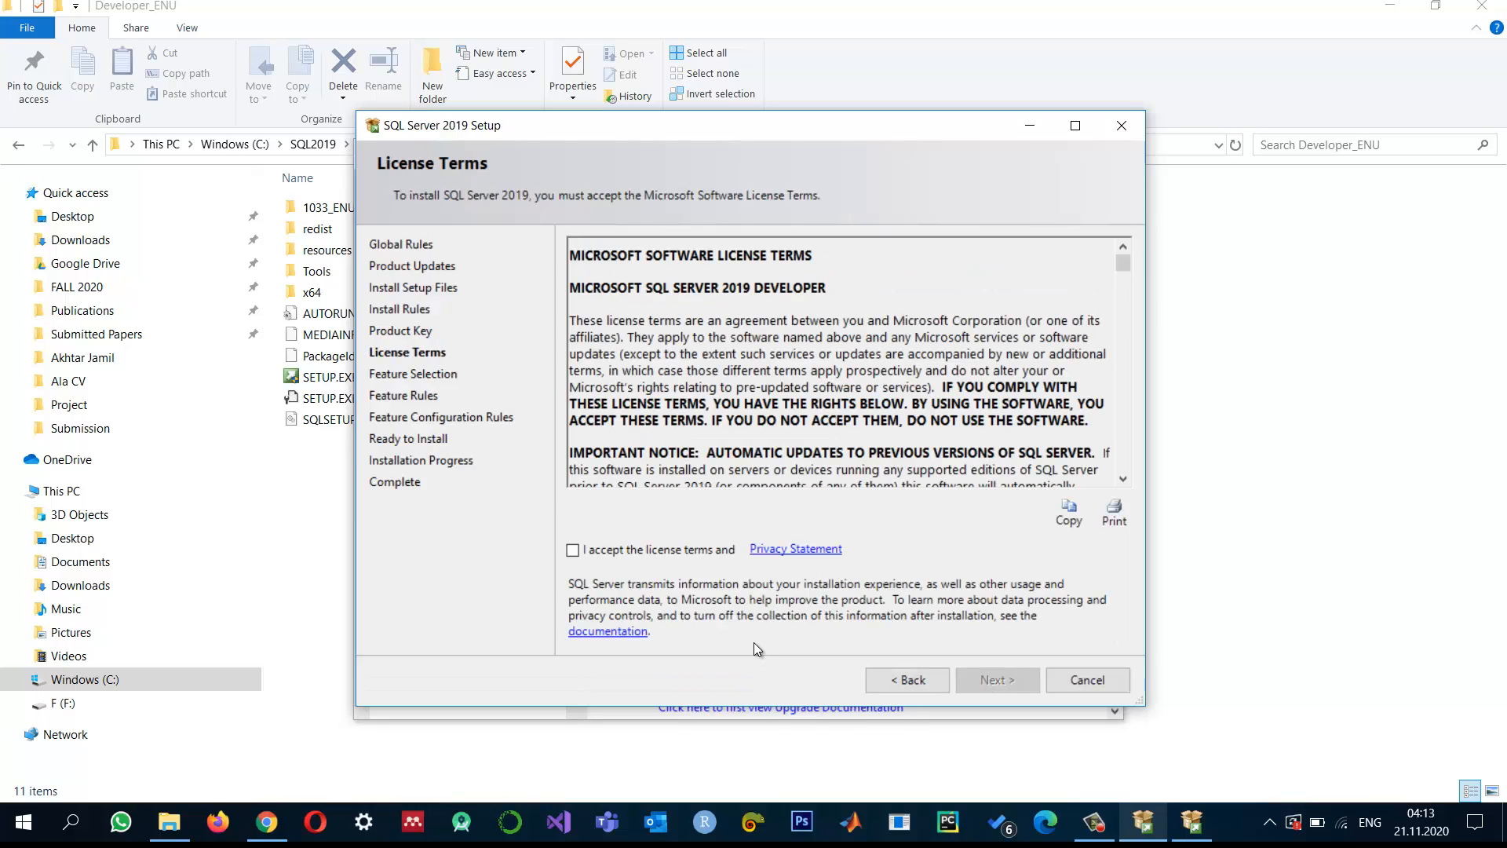
{"action": "left_click", "coordinate": [573, 550]}
{"action": "left_click", "coordinate": [996, 681]}
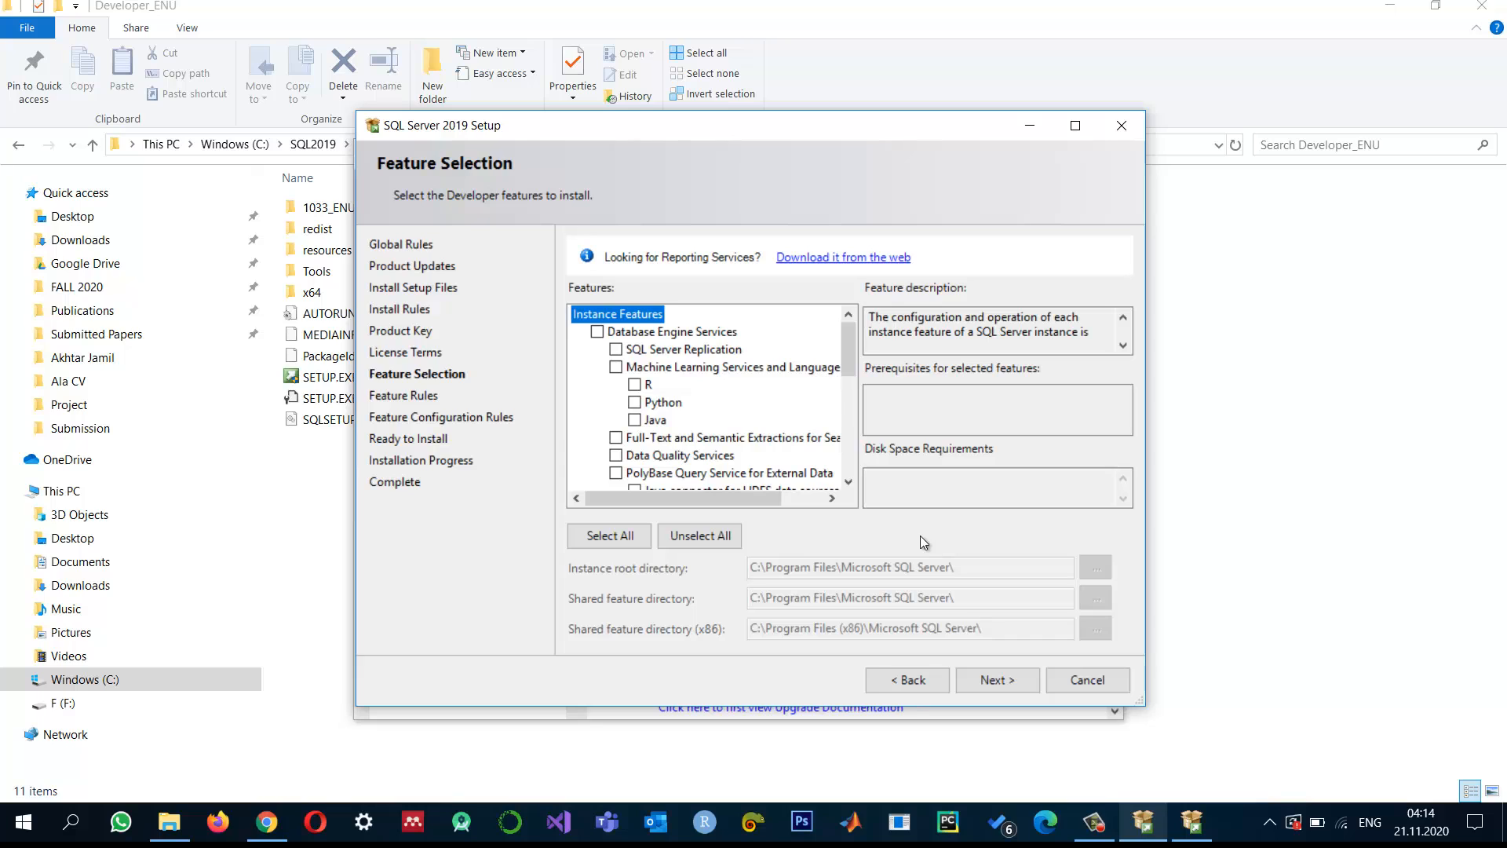
- Select Database Engine Services from the instance features and look through the rest of the feature list
{"action": "left_click", "coordinate": [597, 331]}
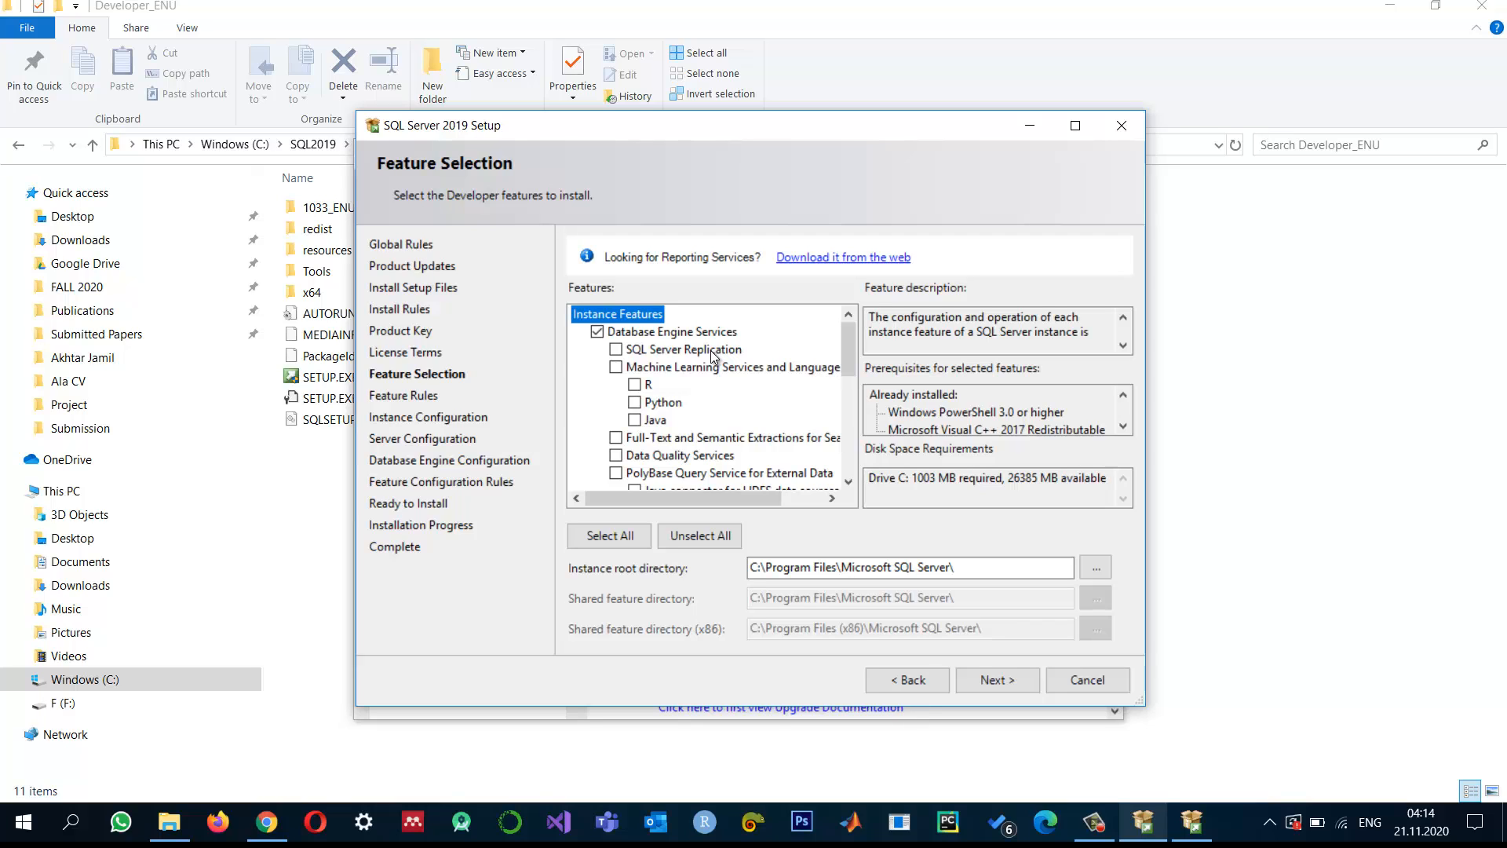
{"action": "left_click_drag", "start_coordinate": [849, 355], "coordinate": [849, 454]}
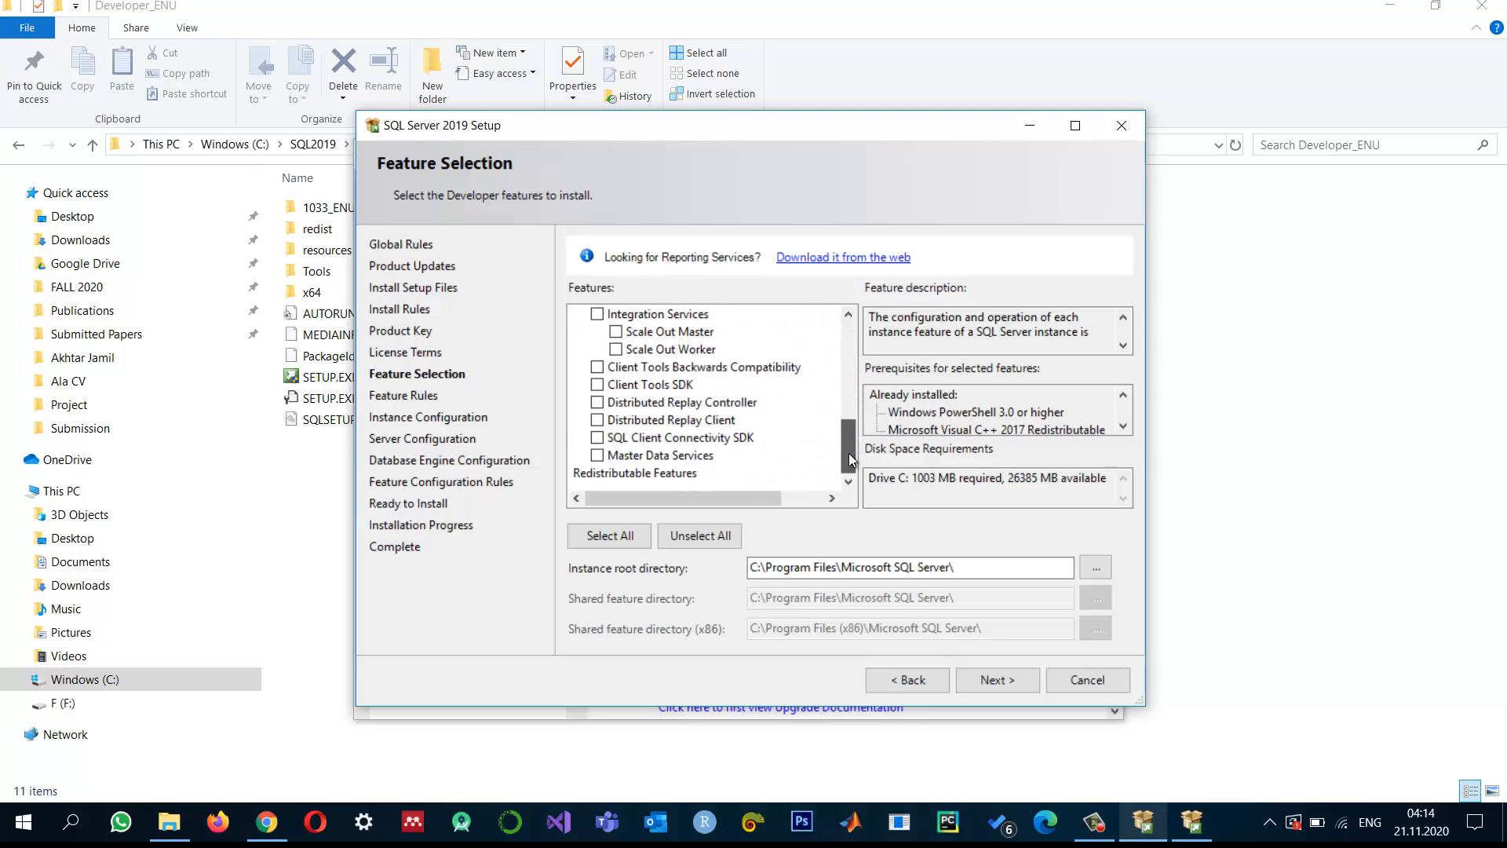
{"action": "left_click_drag", "start_coordinate": [849, 454], "coordinate": [839, 339]}
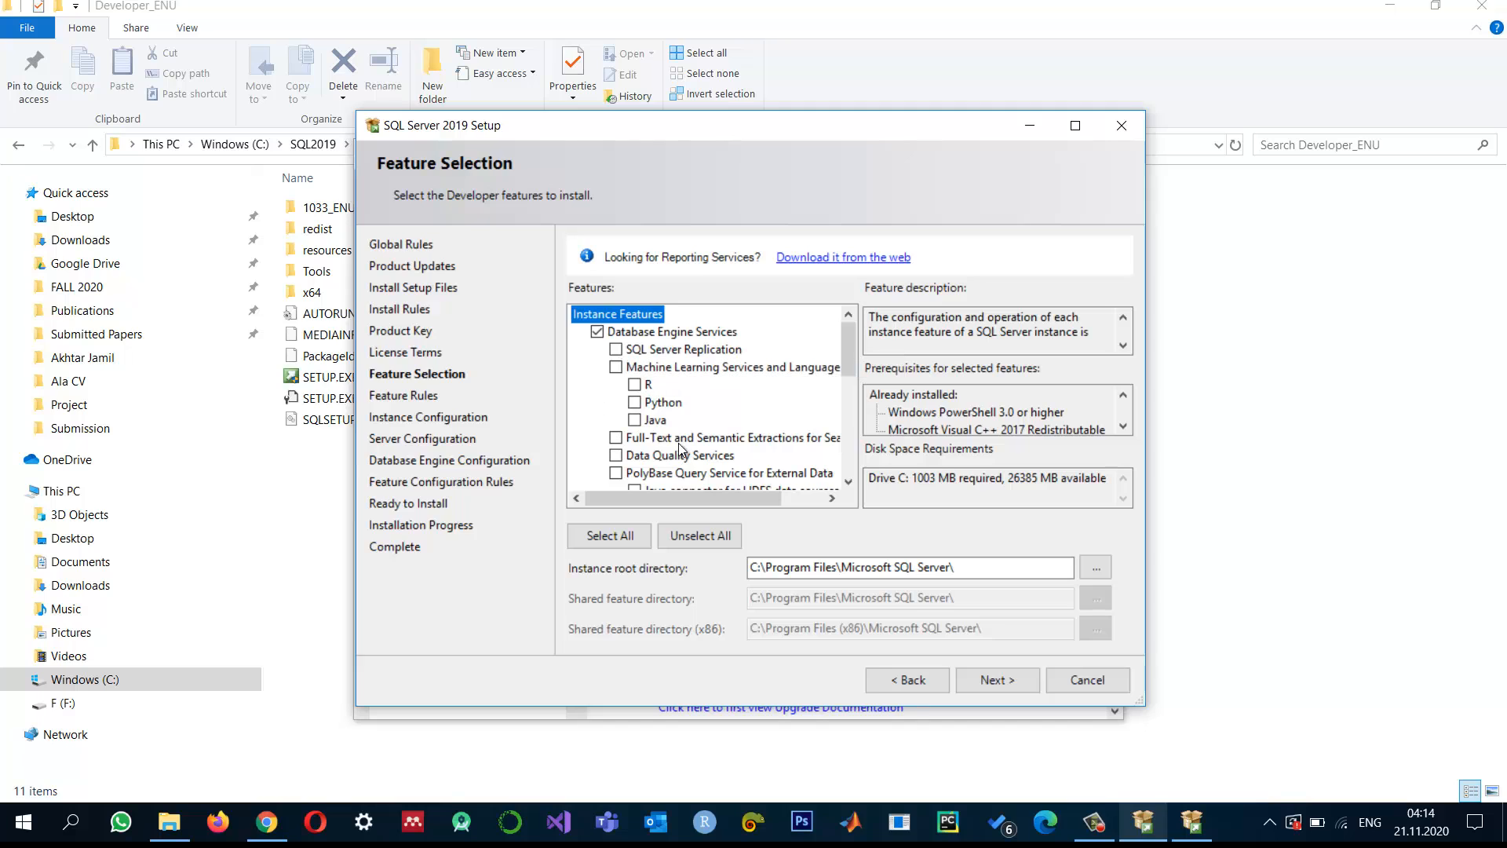
- Add Client Tools Connectivity from the shared features, keep the default instance root directory, and continue to the instance configuration
{"action": "scroll", "coordinate": [851, 360], "scroll_direction": "down", "scroll_amount": 2}
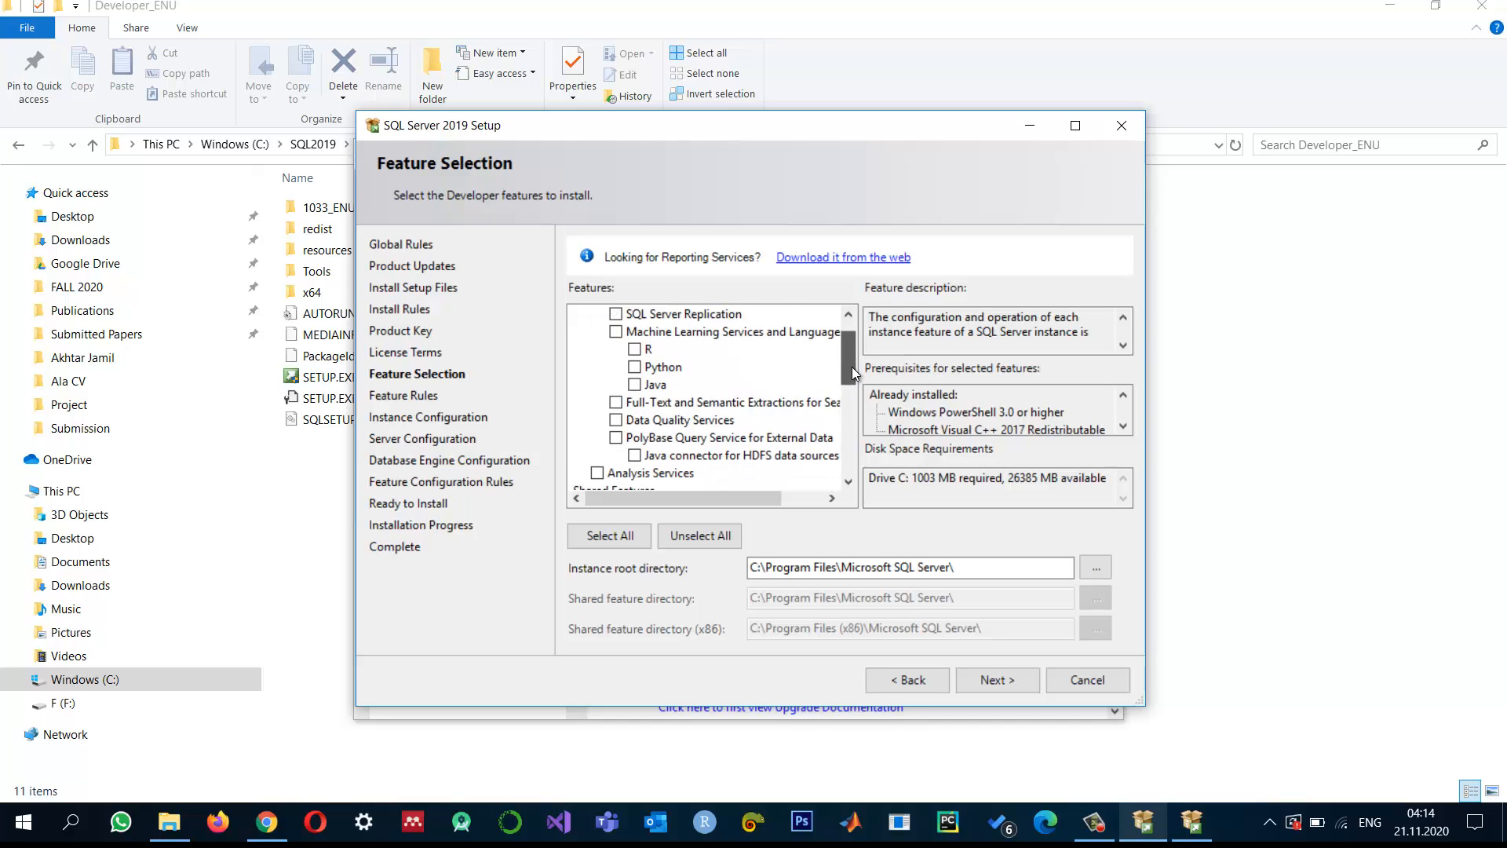
{"action": "left_click_drag", "start_coordinate": [852, 372], "coordinate": [854, 381]}
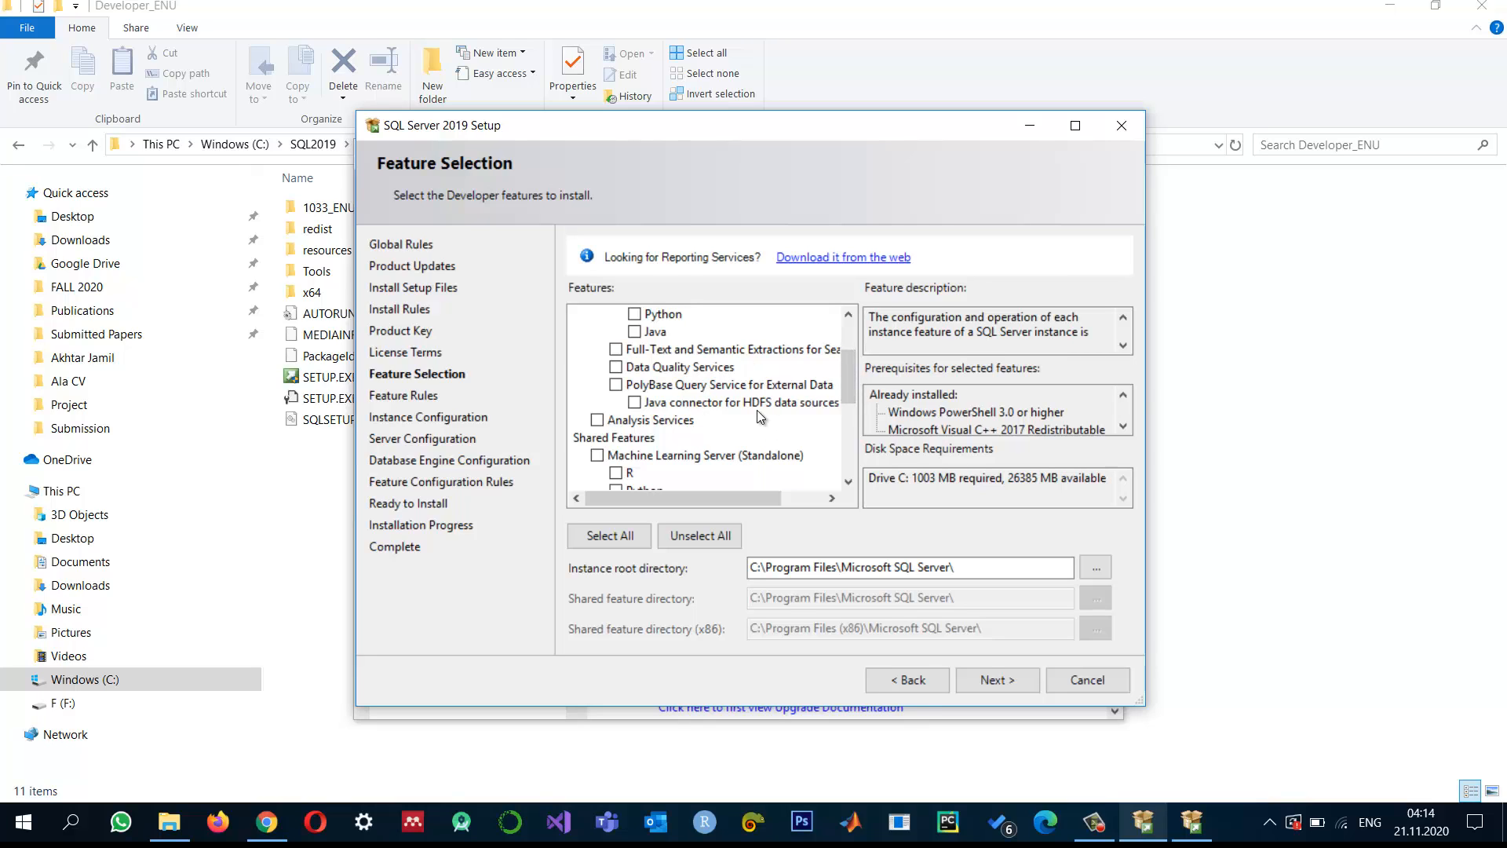
{"action": "left_click_drag", "start_coordinate": [850, 373], "coordinate": [849, 412]}
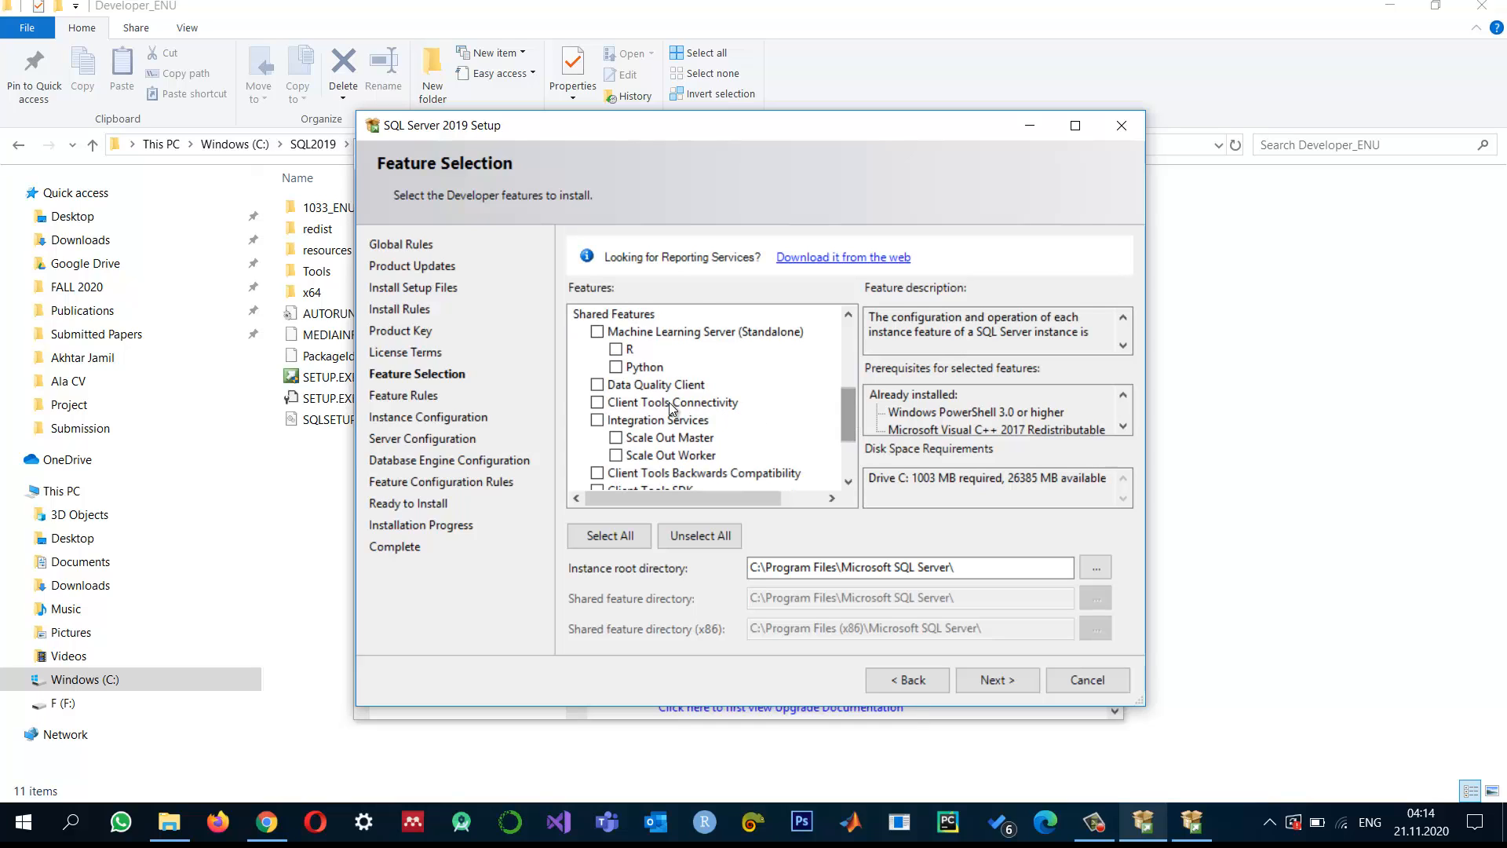
{"action": "left_click", "coordinate": [598, 403]}
{"action": "left_click_drag", "start_coordinate": [846, 410], "coordinate": [850, 451]}
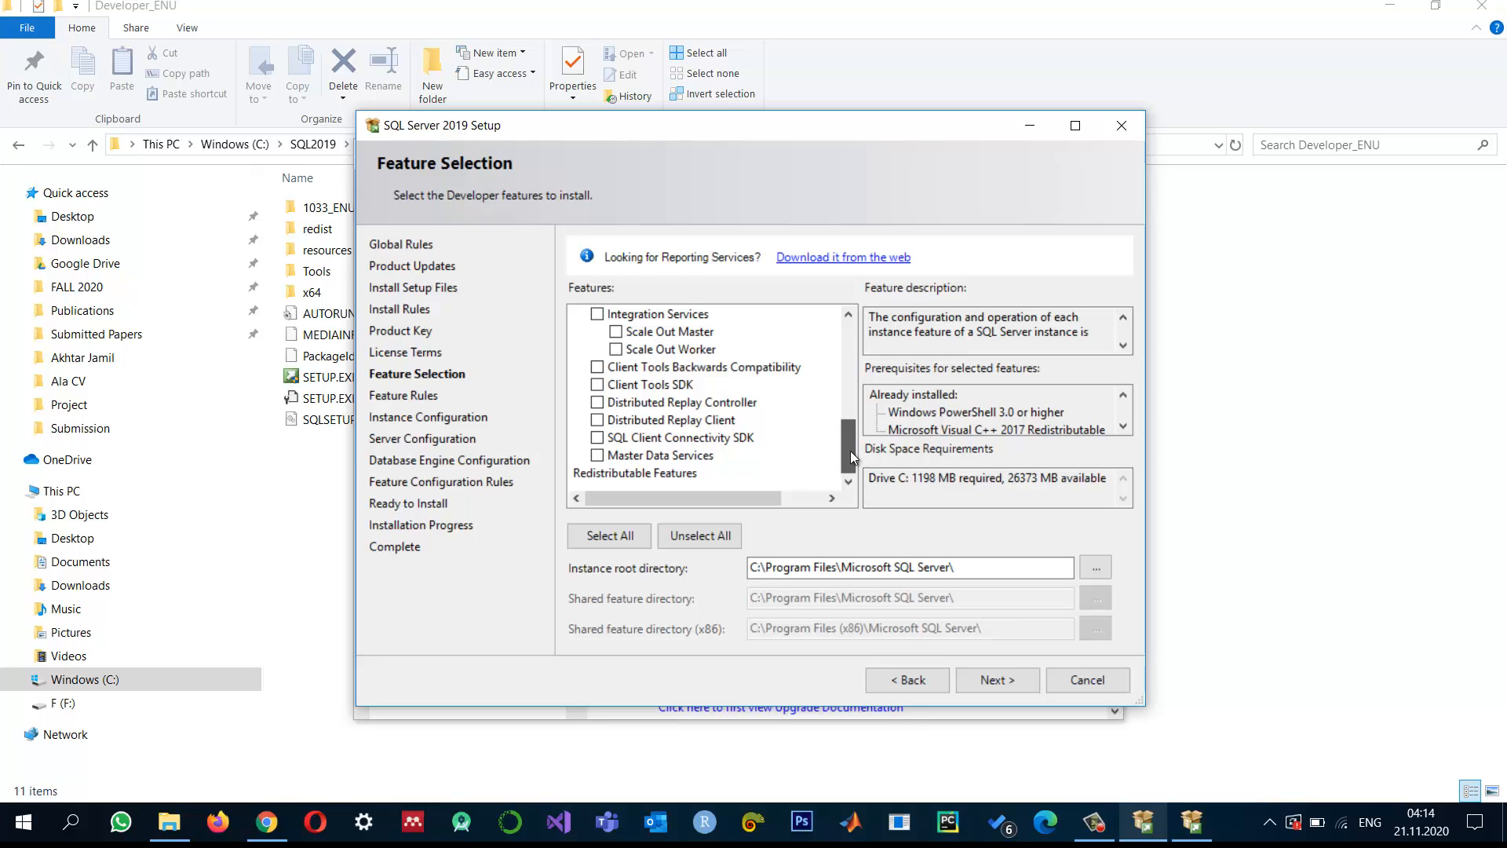
{"action": "left_click_drag", "start_coordinate": [851, 450], "coordinate": [850, 452]}
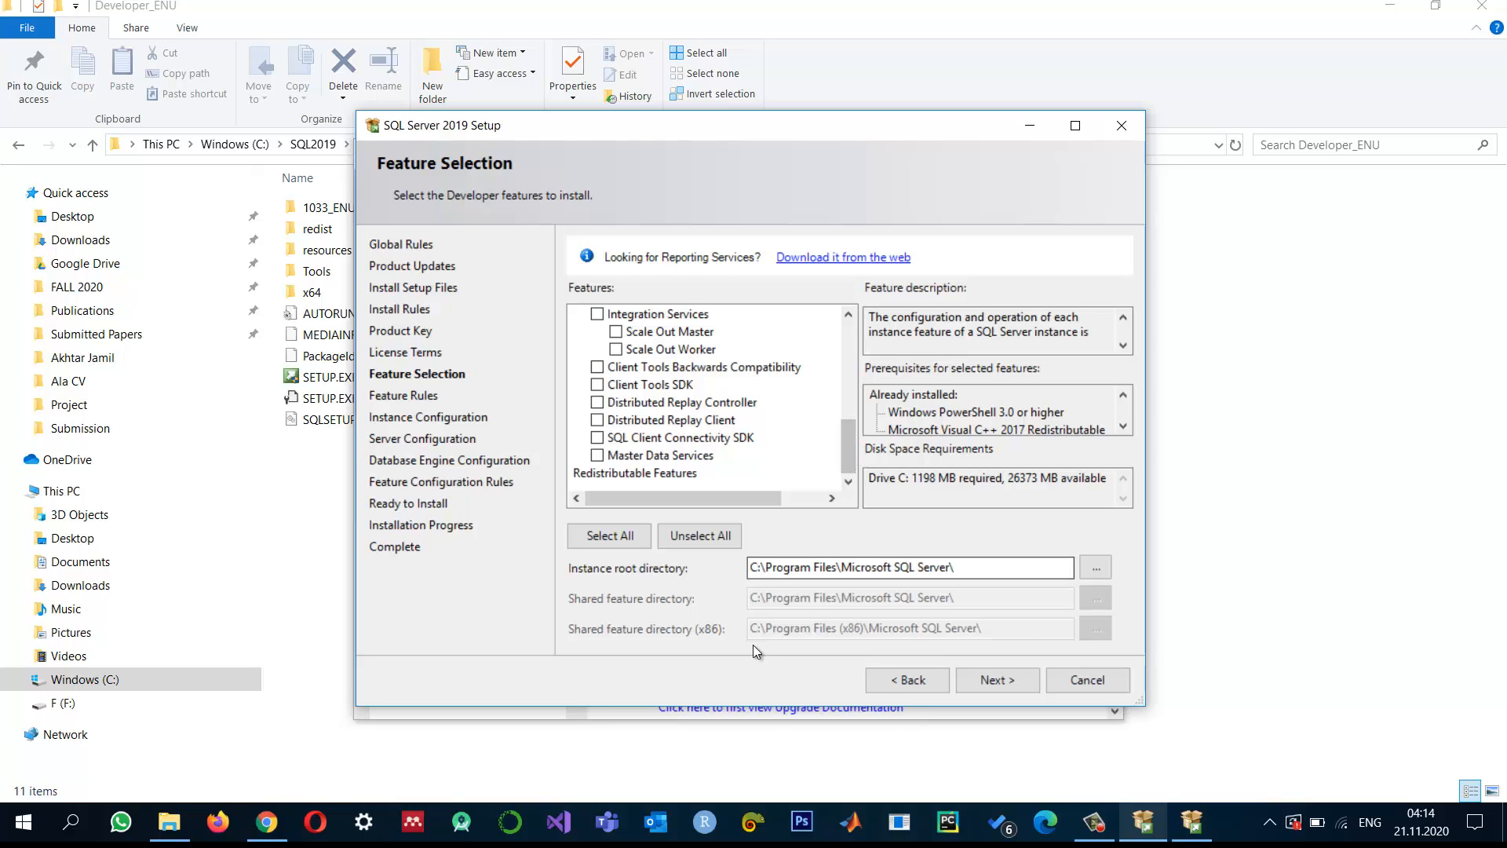
{"action": "left_click", "coordinate": [806, 567]}
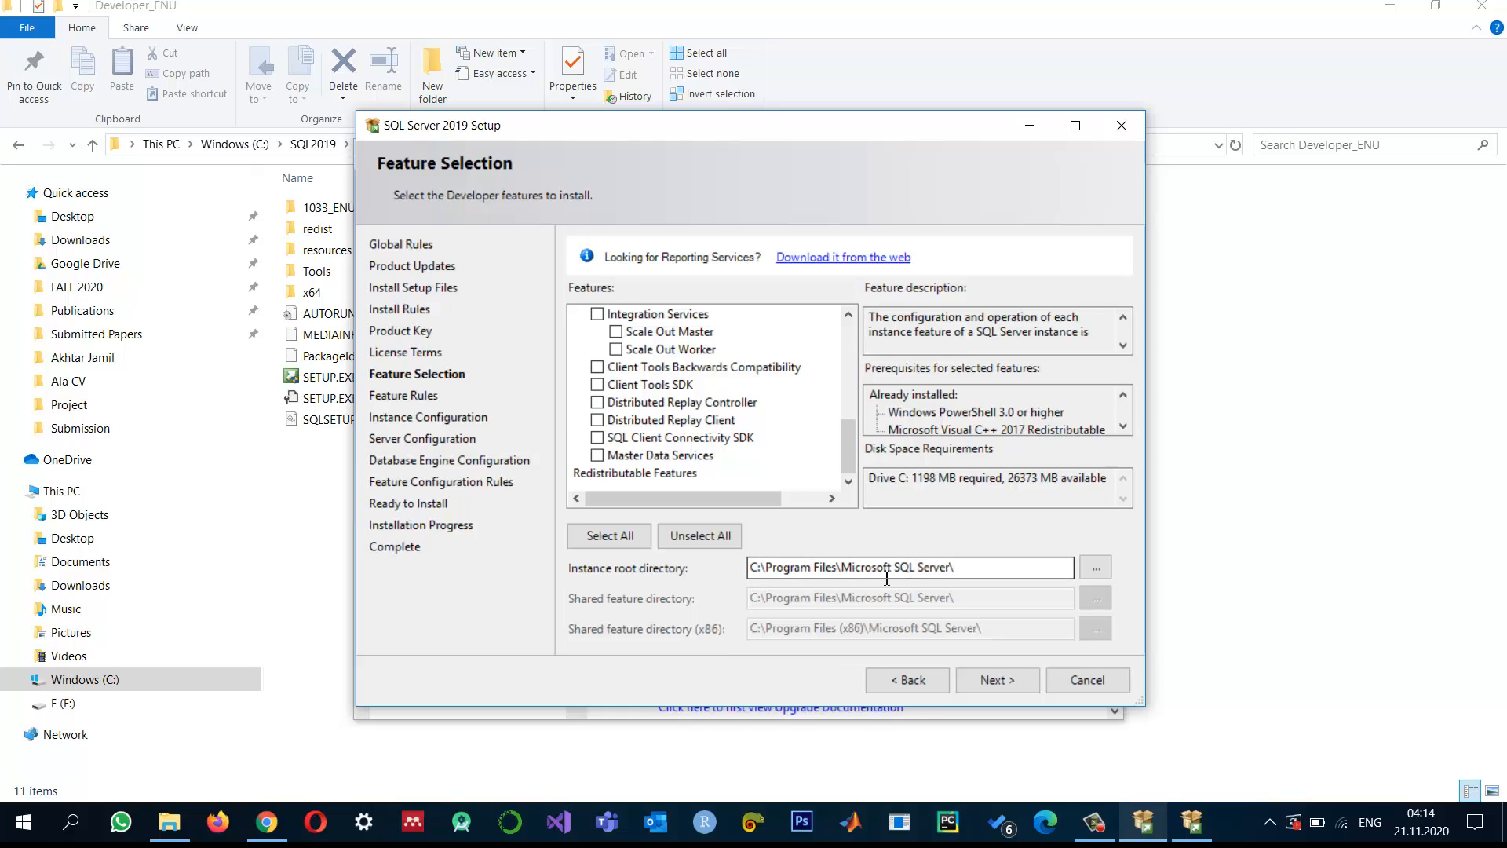
{"action": "left_click", "coordinate": [823, 436]}
{"action": "scroll", "coordinate": [746, 392], "scroll_direction": "up", "scroll_amount": 10}
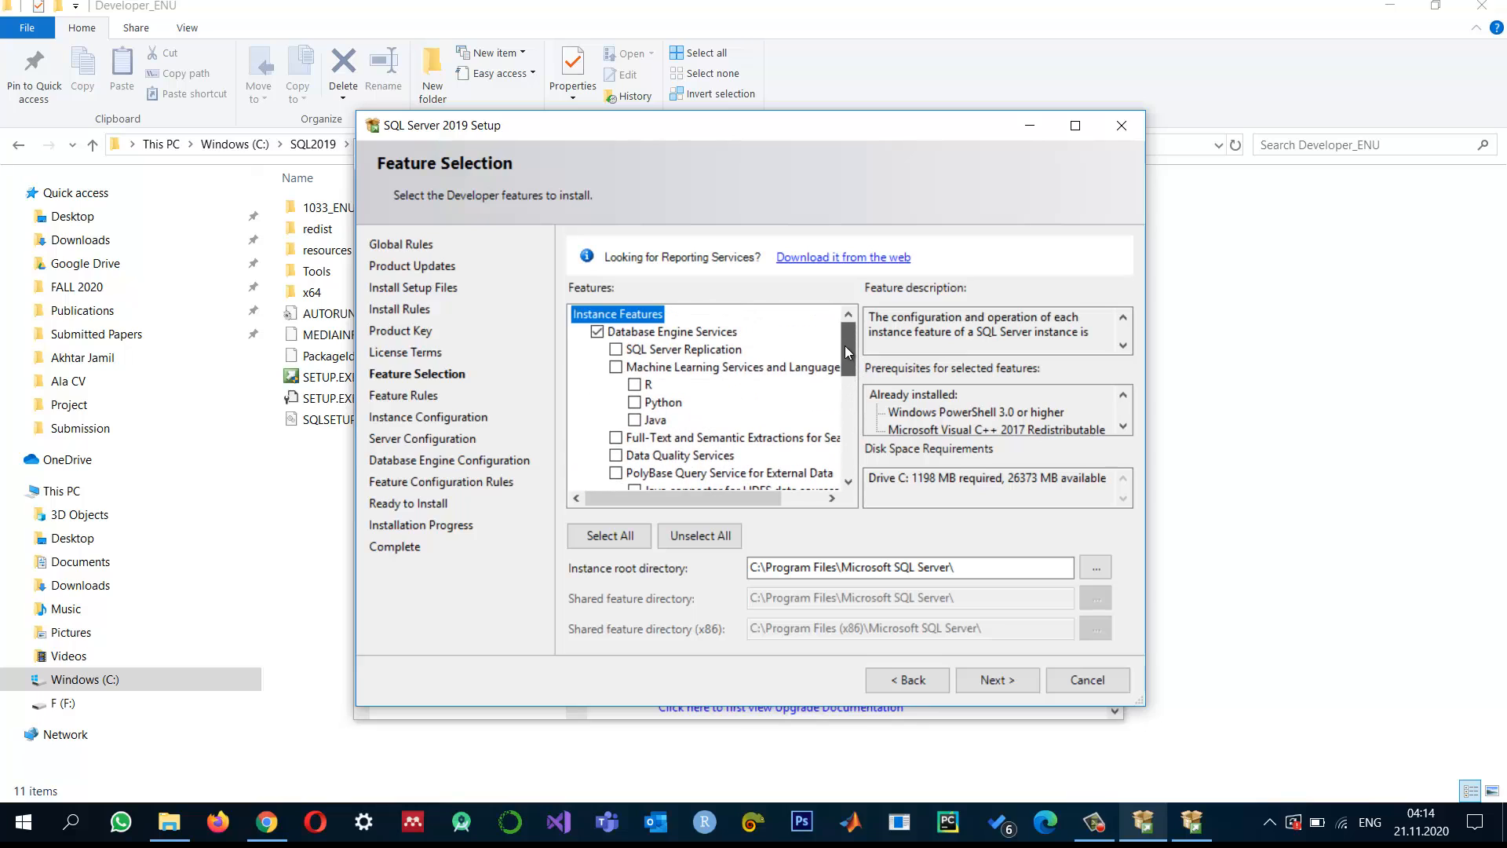
{"action": "left_click", "coordinate": [993, 680]}
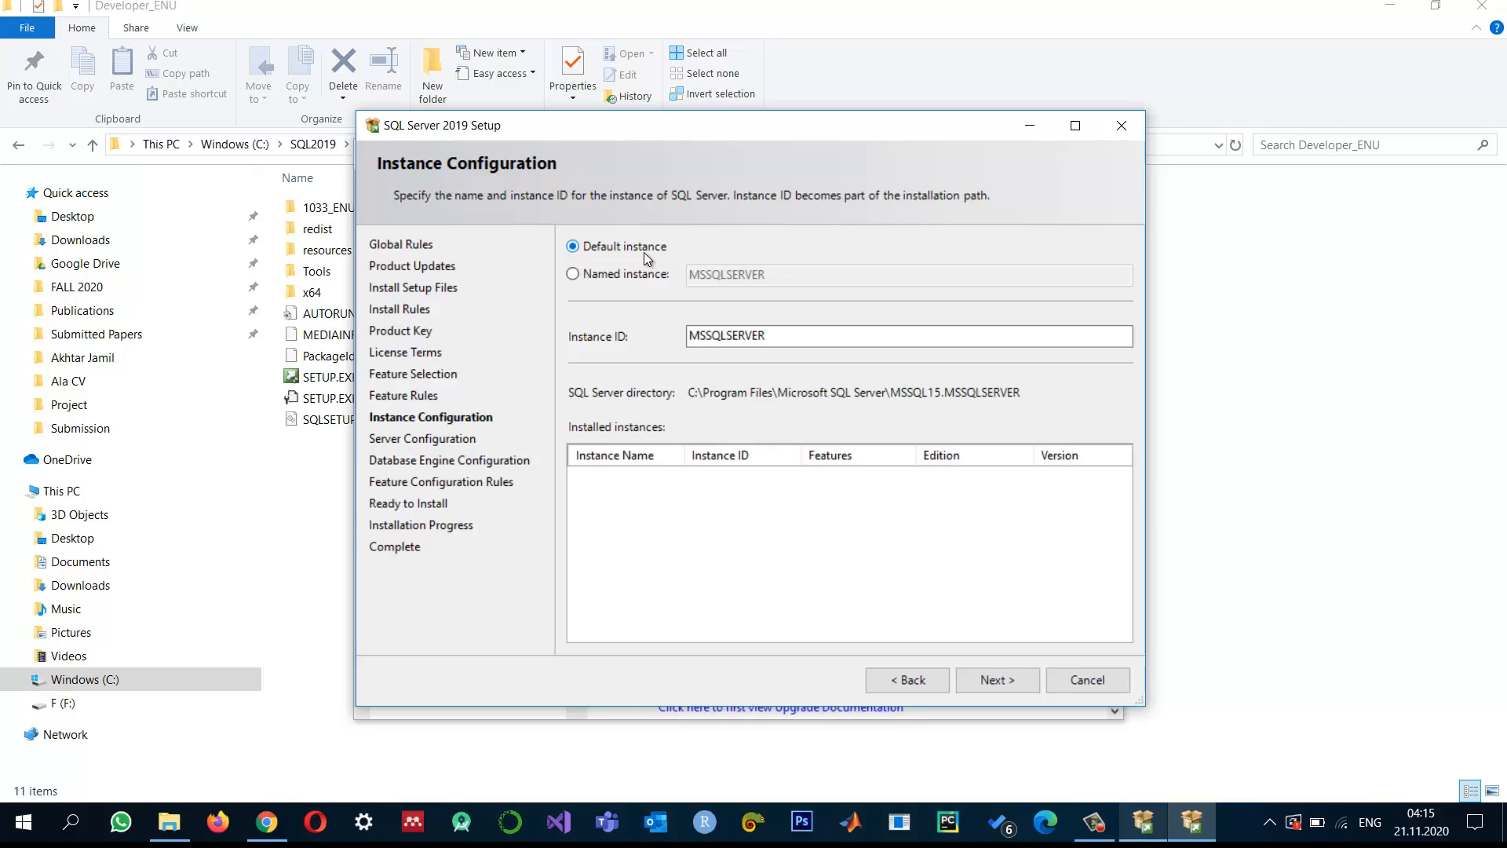
- Keep the default instance with MSSQLSERVER as the instance ID and continue to the server configuration
{"action": "left_click_drag", "start_coordinate": [777, 335], "coordinate": [694, 335]}
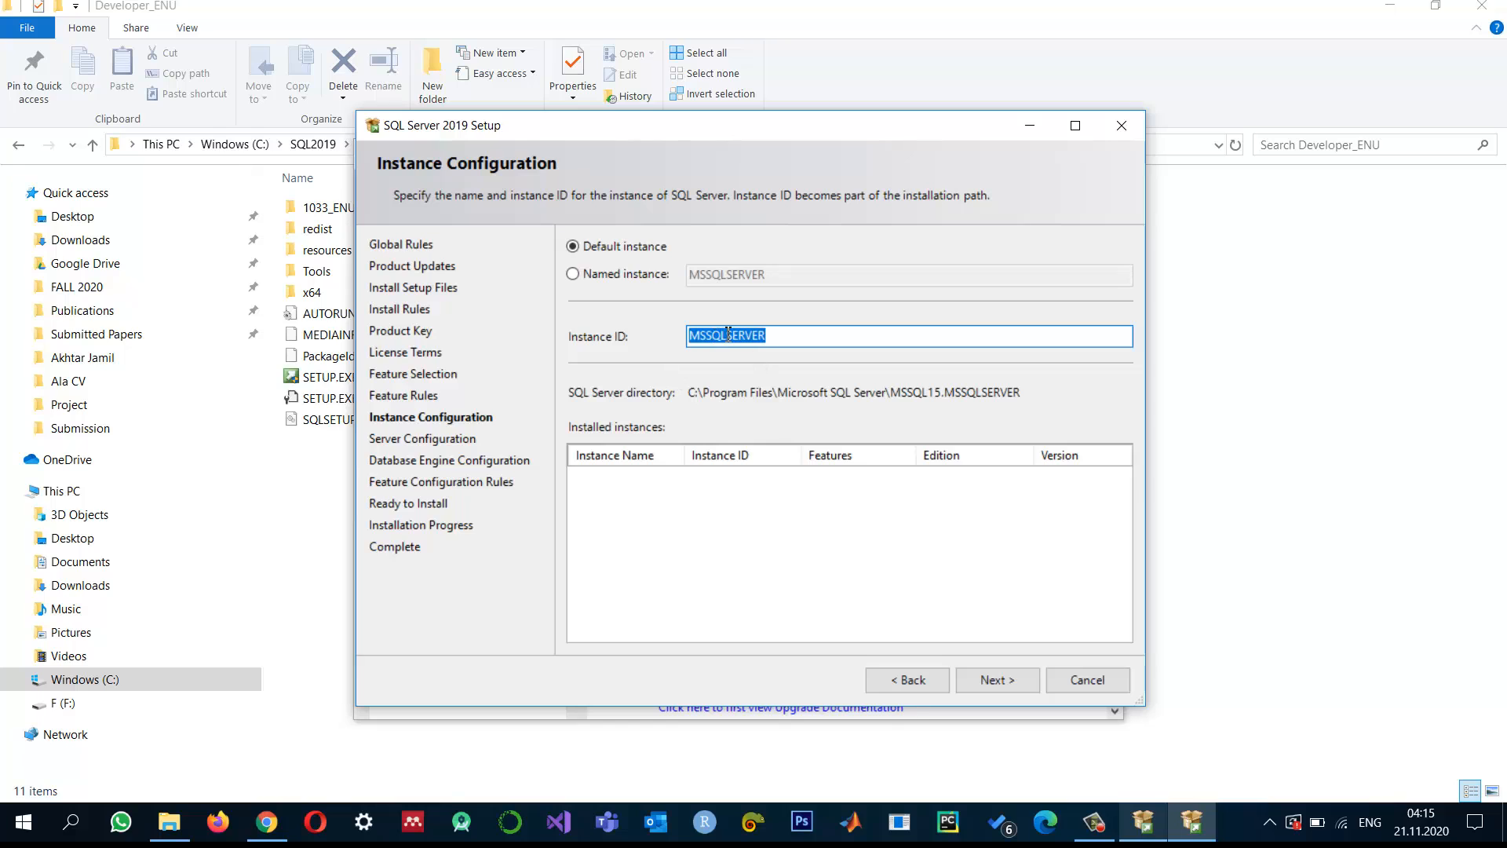
{"action": "left_click", "coordinate": [792, 344]}
{"action": "left_click_drag", "start_coordinate": [765, 336], "coordinate": [605, 371]}
{"action": "left_click", "coordinate": [574, 275]}
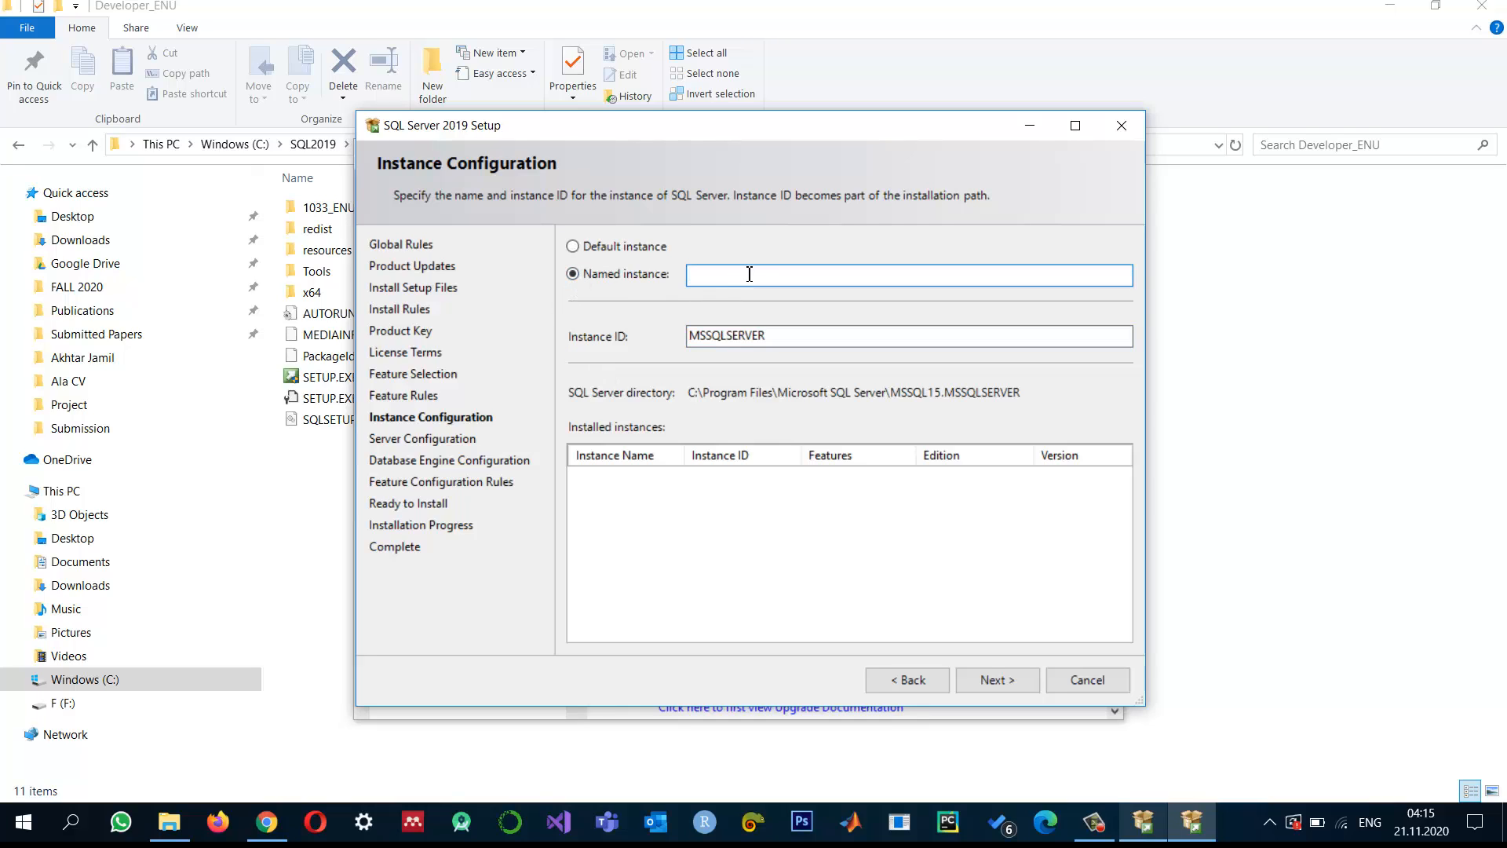
{"action": "left_click", "coordinate": [574, 246]}
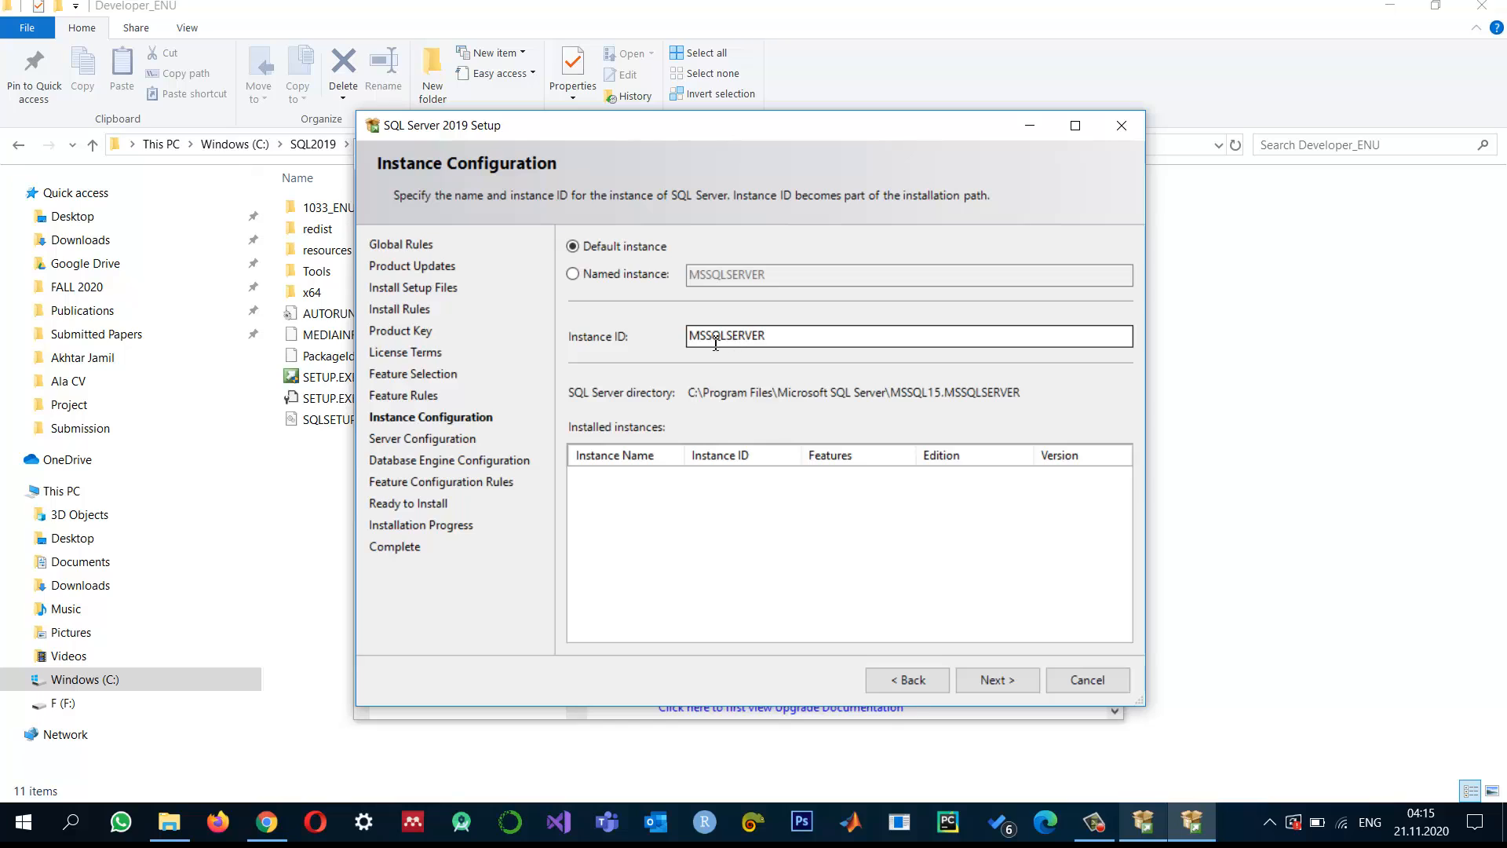
{"action": "double_click", "coordinate": [777, 338]}
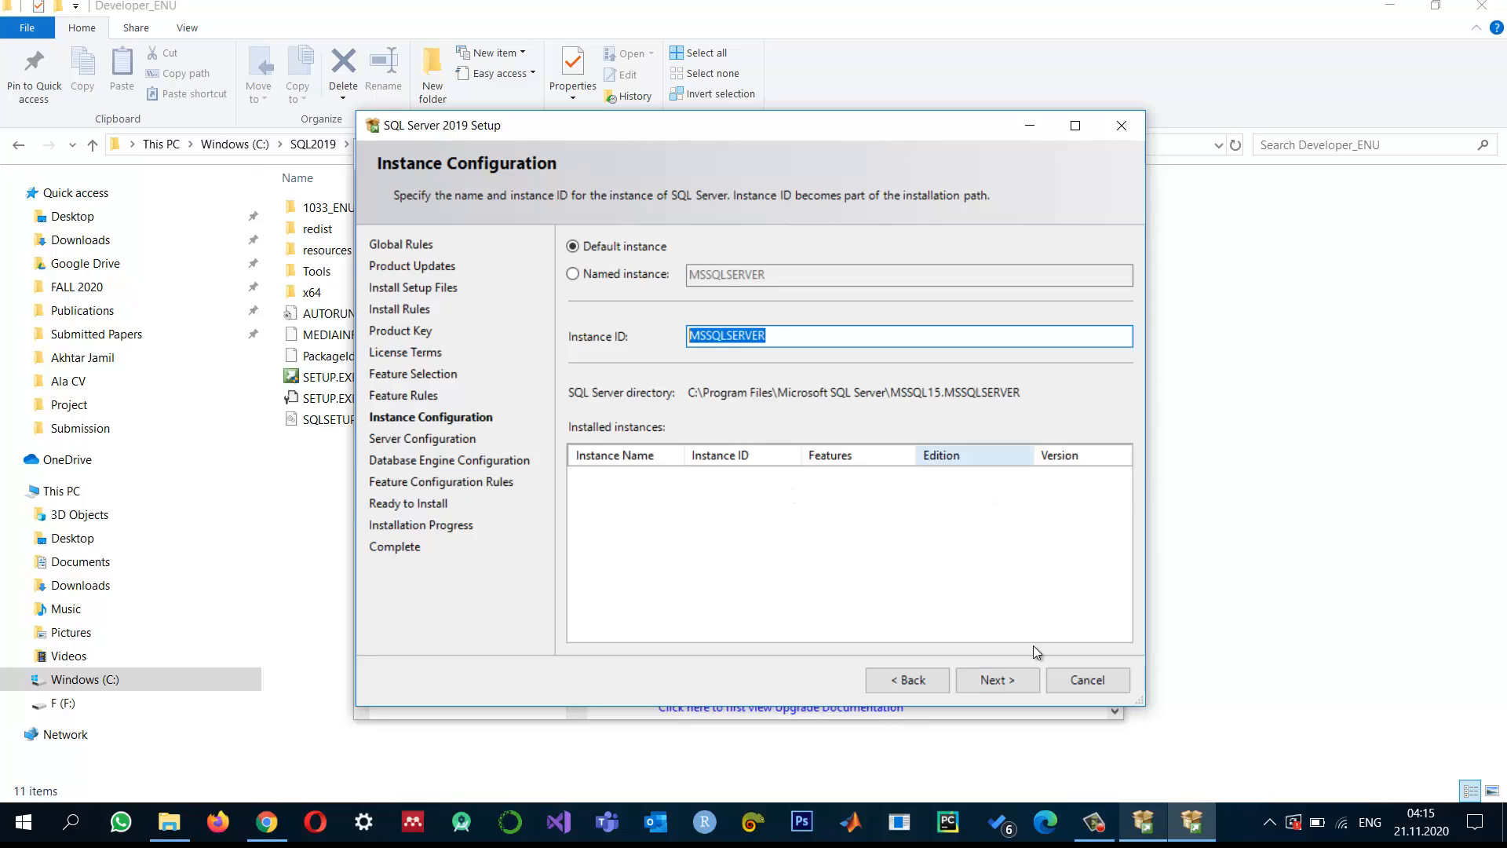
{"action": "left_click", "coordinate": [997, 681]}
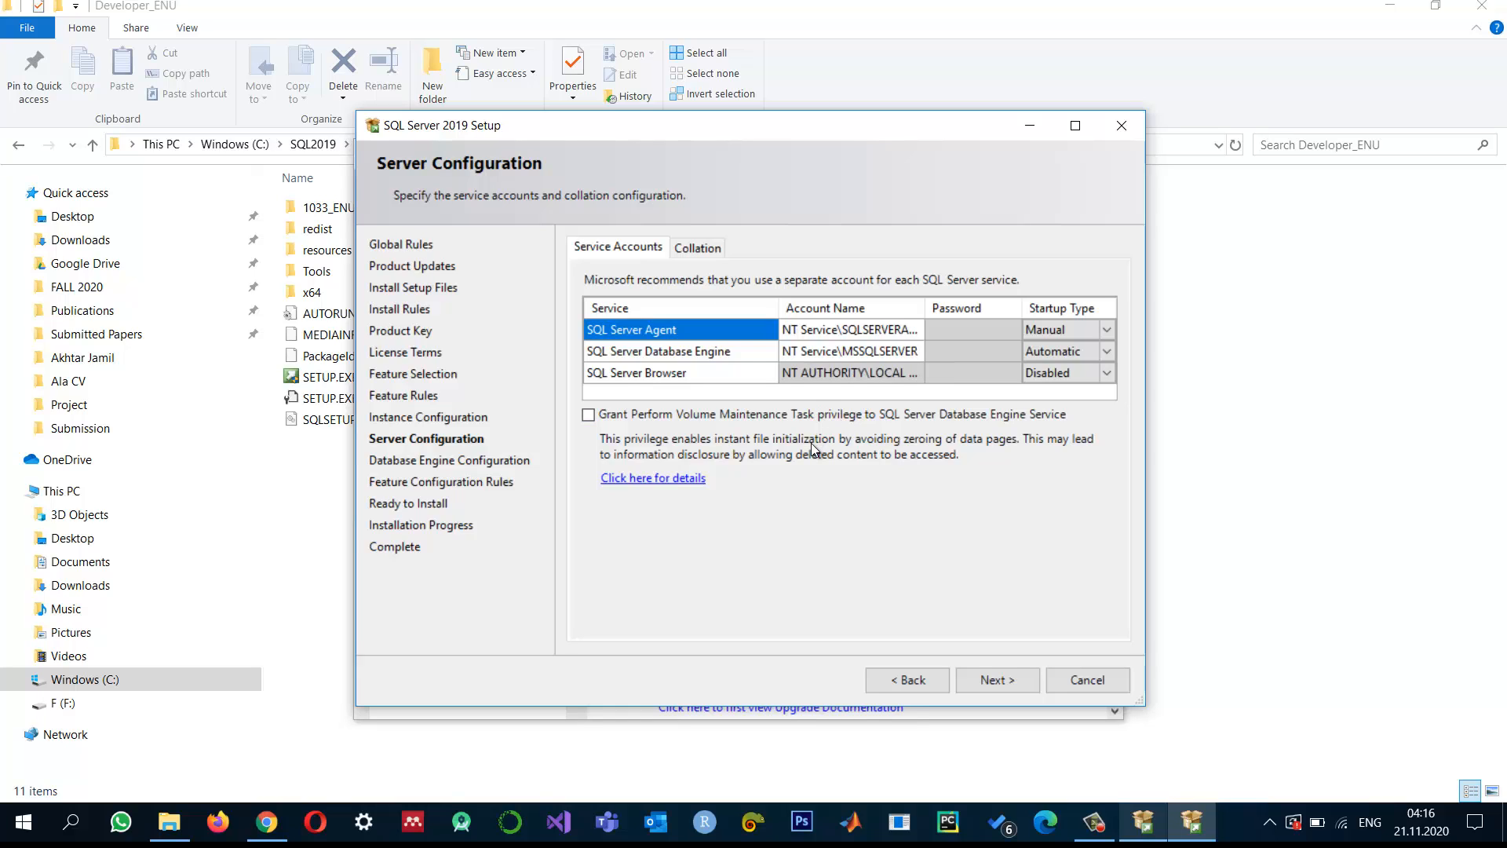
- Check the account of the SQL Server Database Engine service and continue with the default service accounts
{"action": "left_click", "coordinate": [658, 351]}
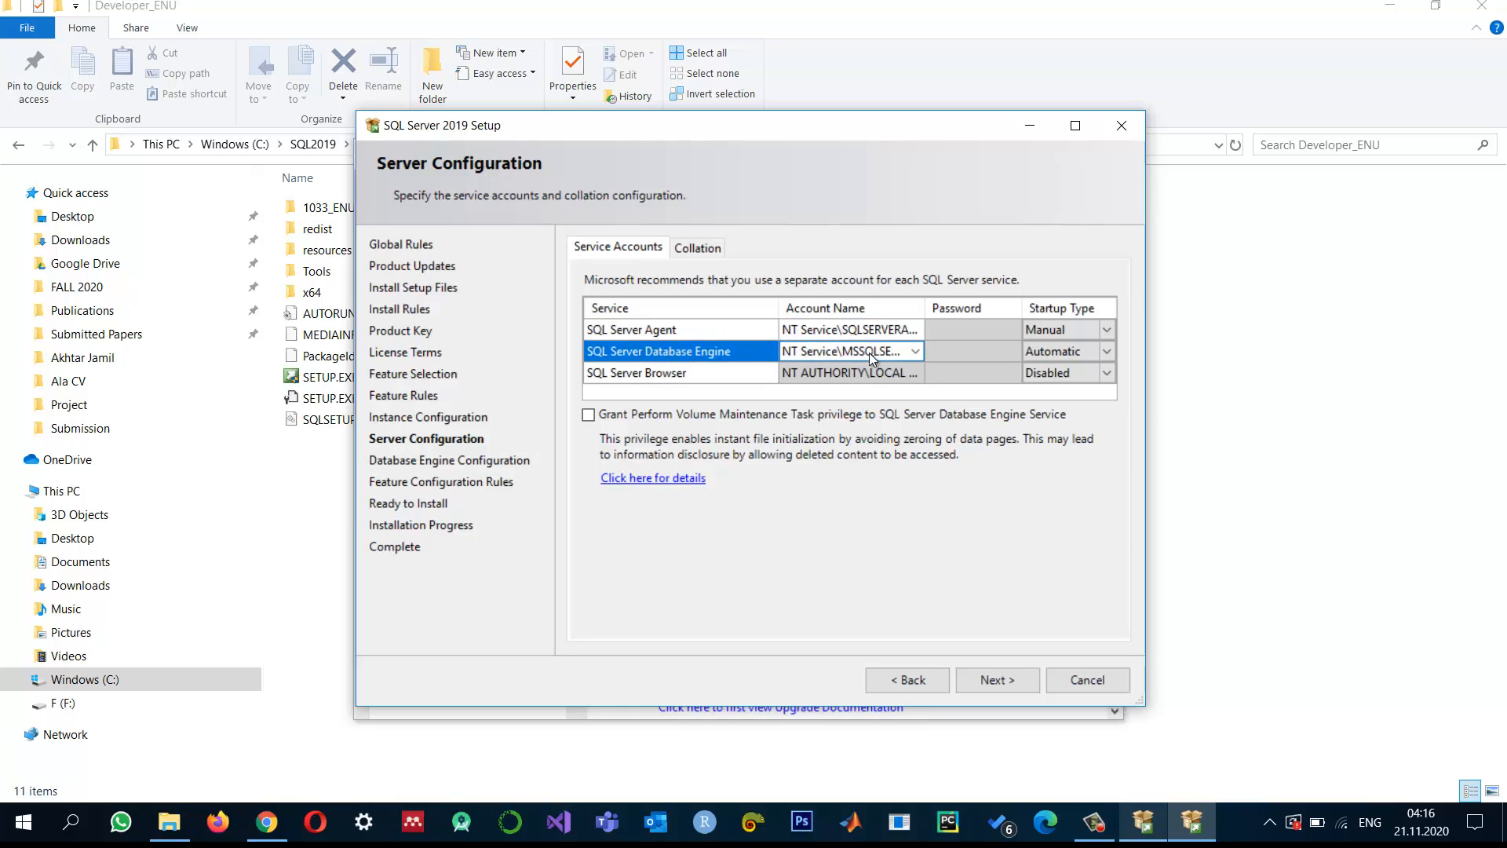
{"action": "left_click", "coordinate": [920, 349]}
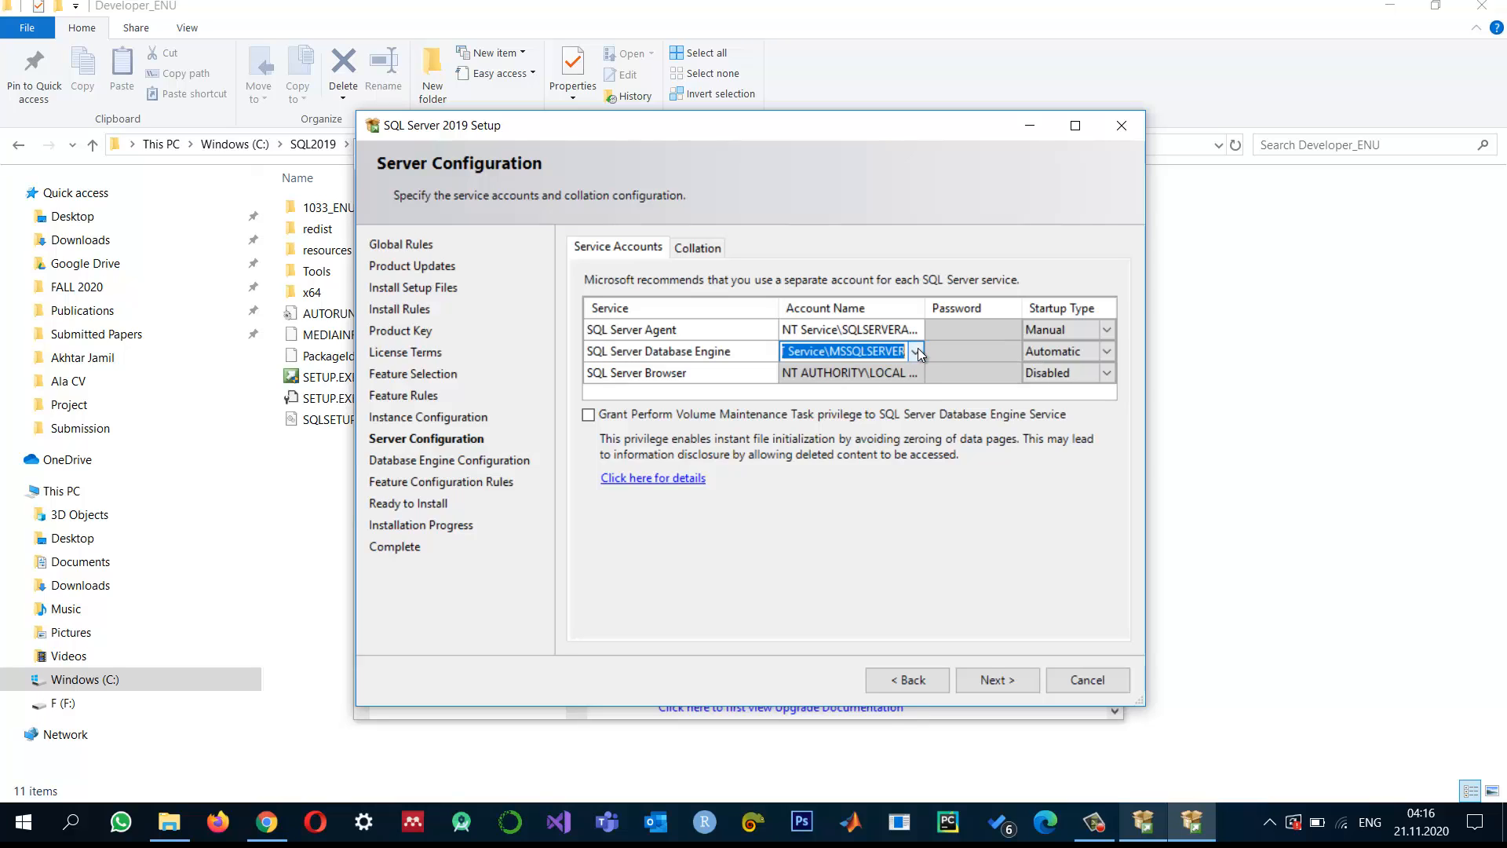
{"action": "left_click", "coordinate": [917, 353]}
{"action": "left_click", "coordinate": [917, 355]}
{"action": "left_click", "coordinate": [1007, 683]}
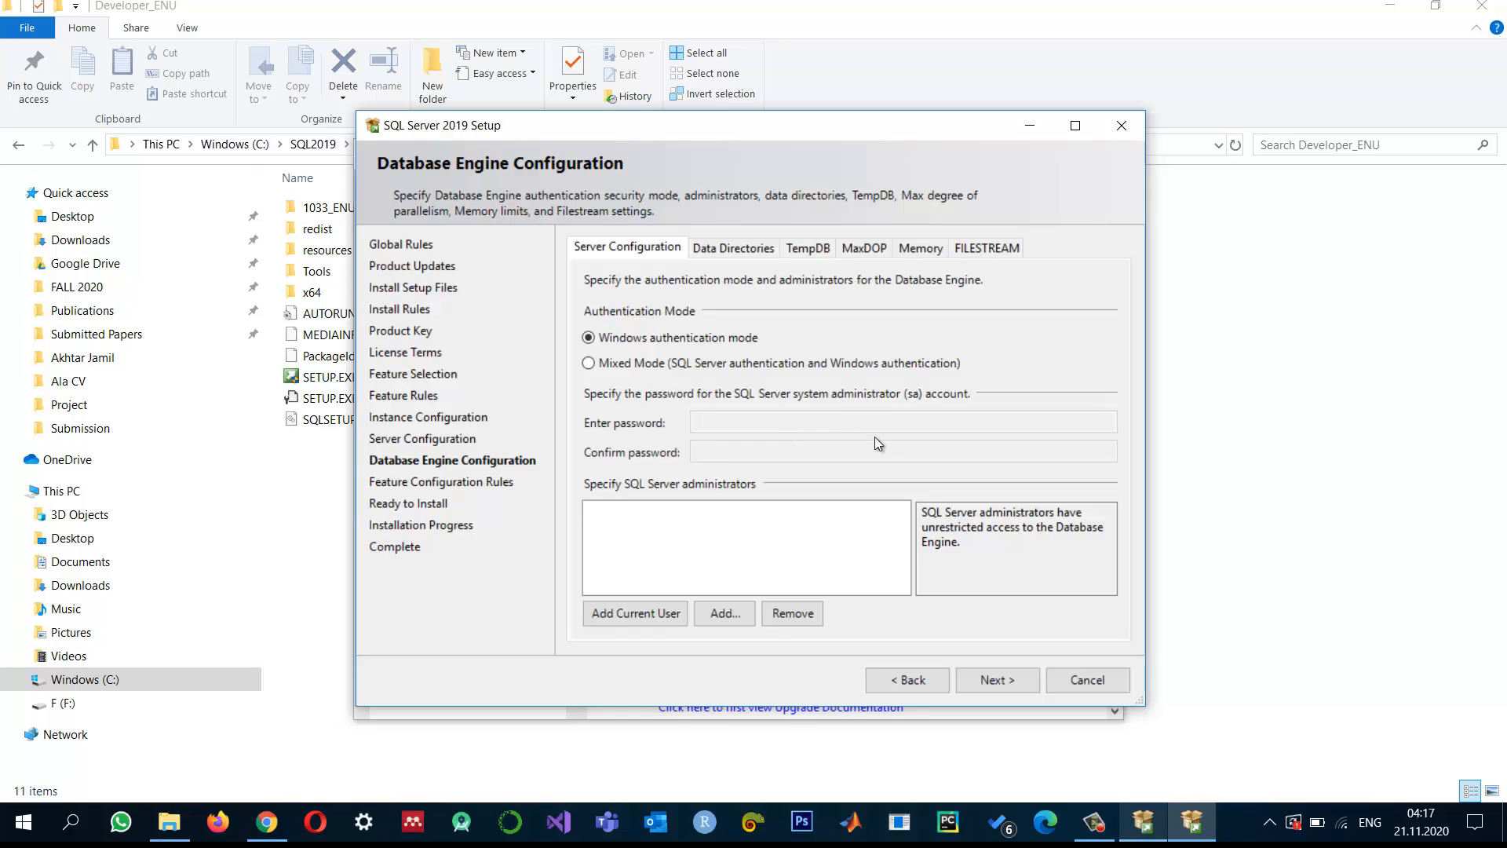
{"action": "left_click", "coordinate": [596, 362]}
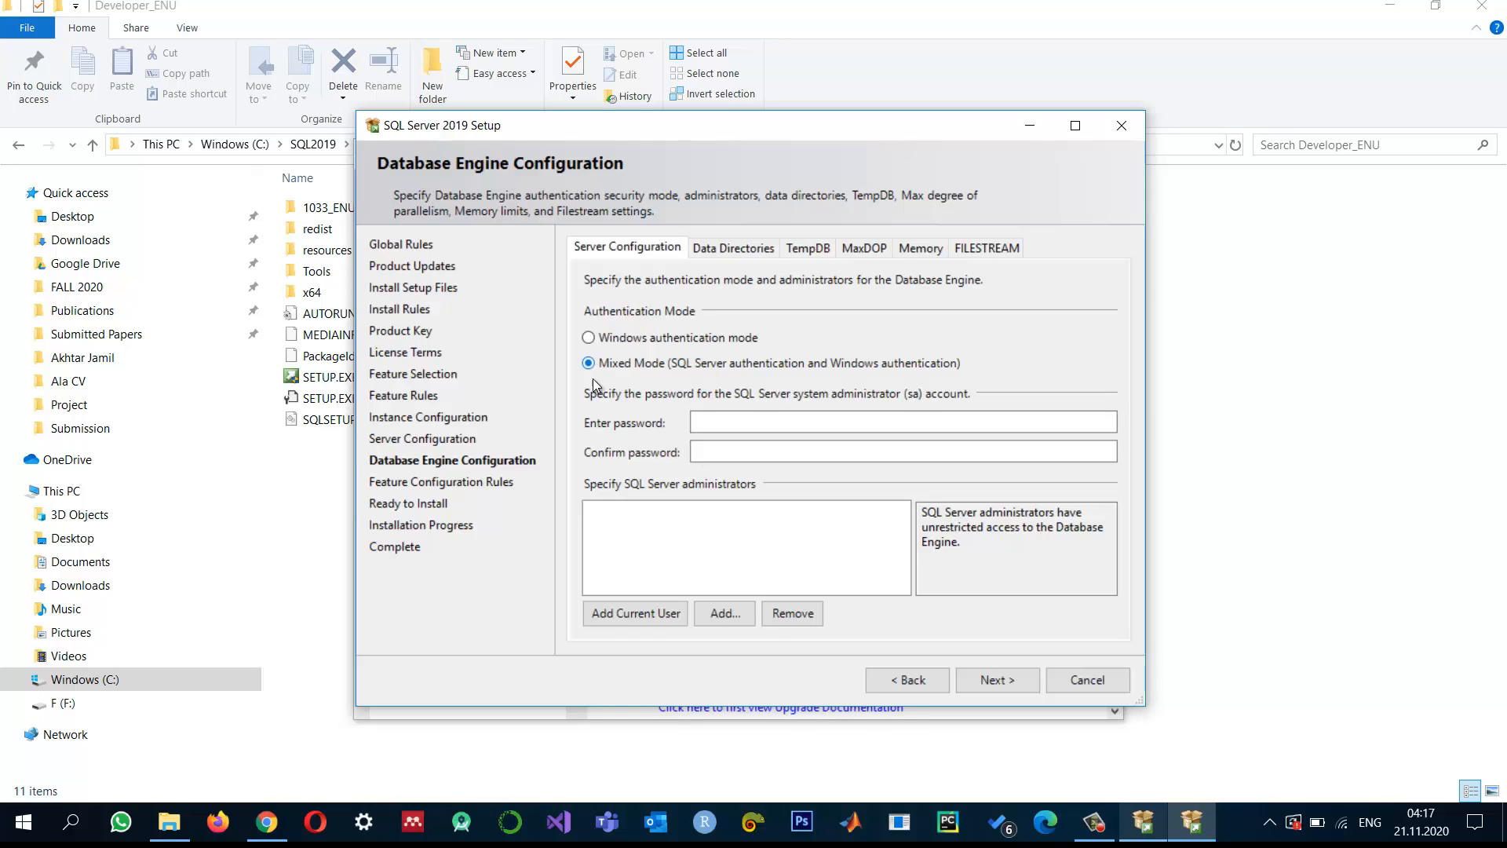
{"action": "left_click", "coordinate": [722, 426]}
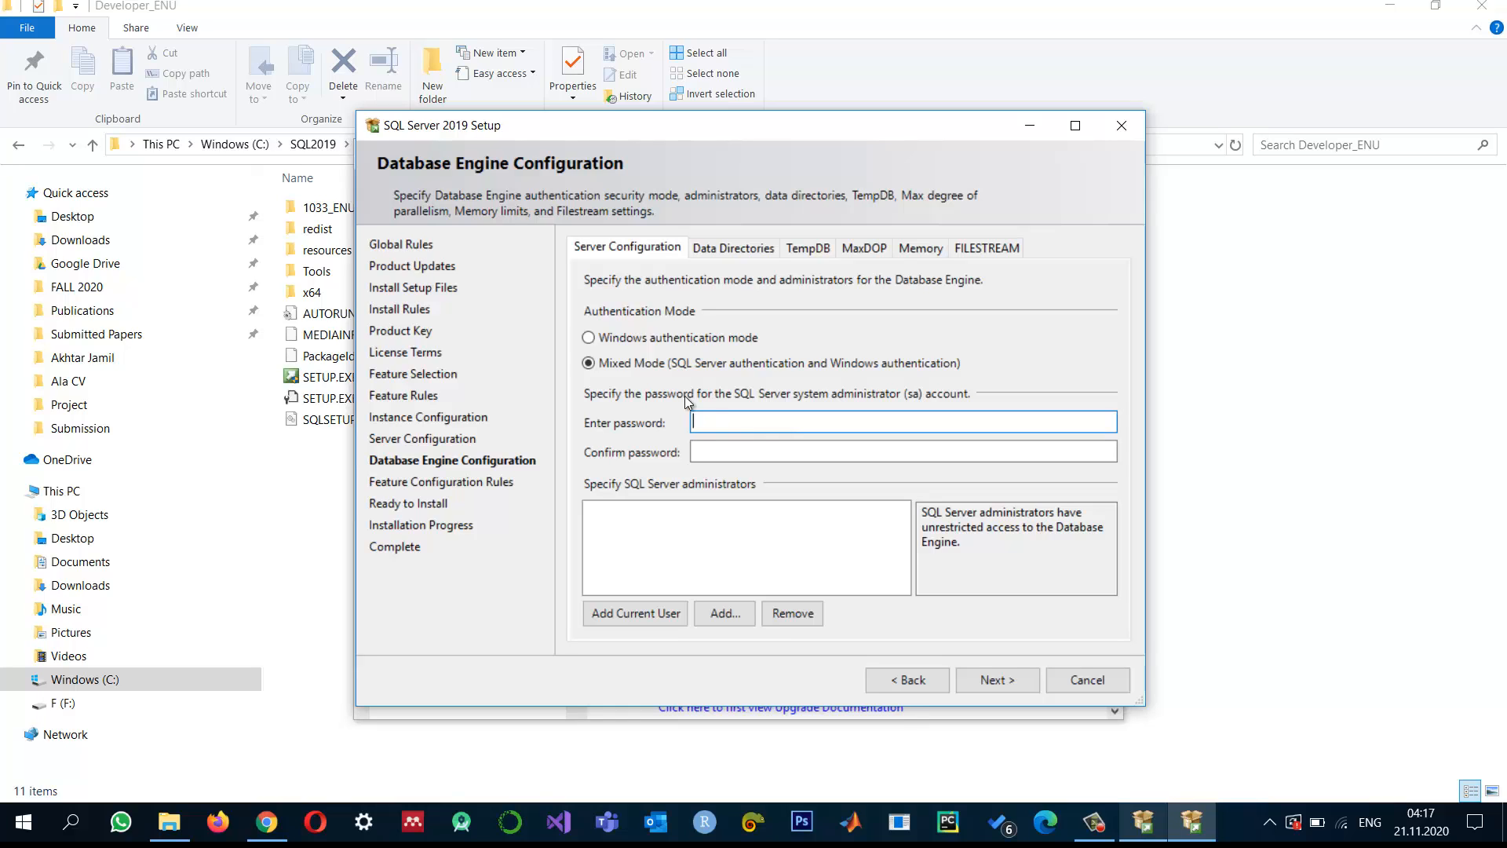
{"action": "left_click", "coordinate": [591, 343]}
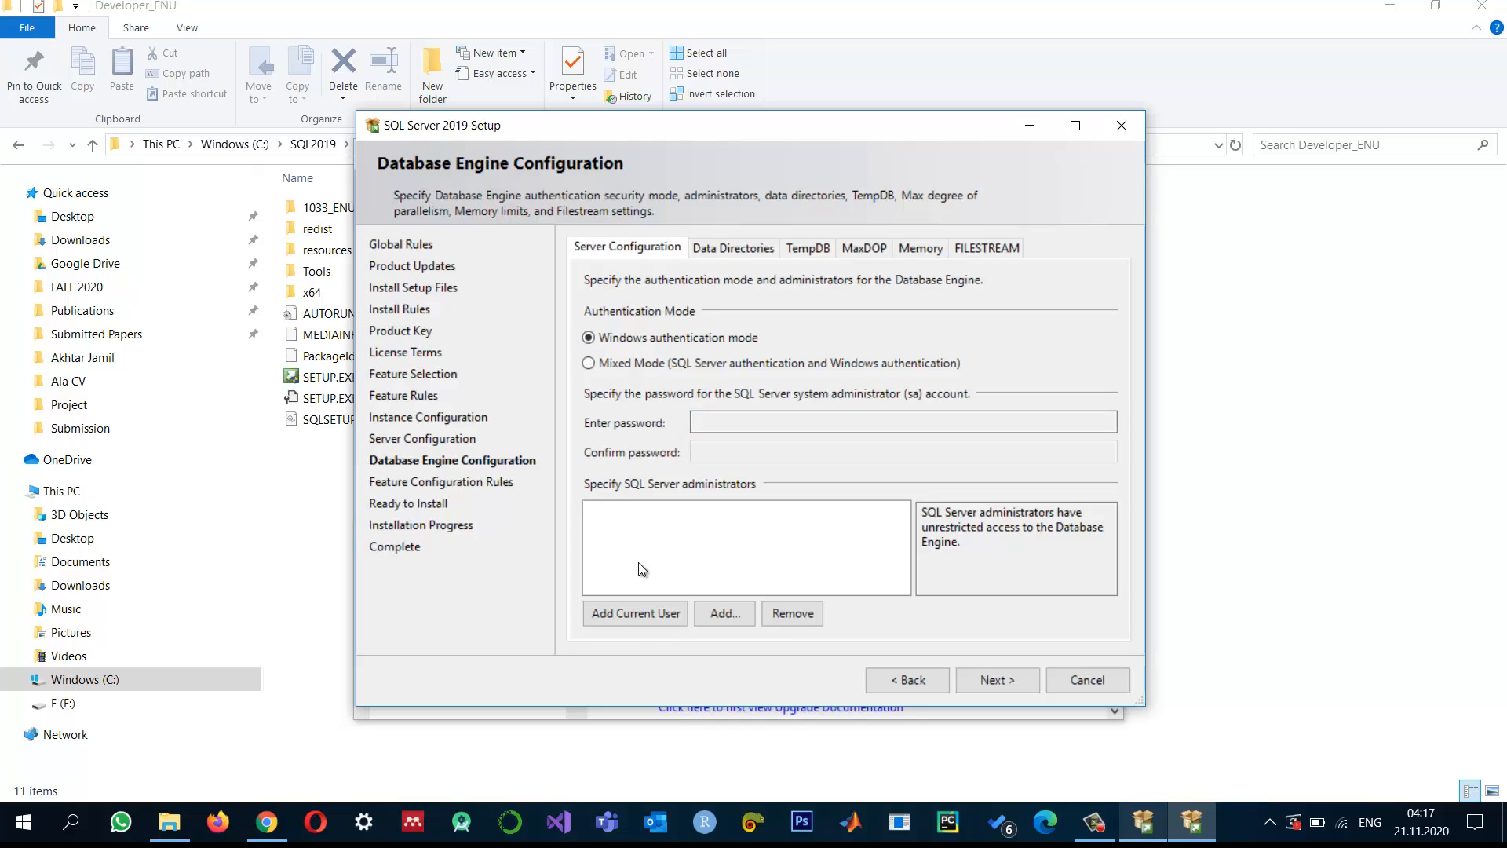
- Add the current user as a SQL Server administrator and start the installation after checking the Ready to Install summary
{"action": "left_click", "coordinate": [629, 613]}
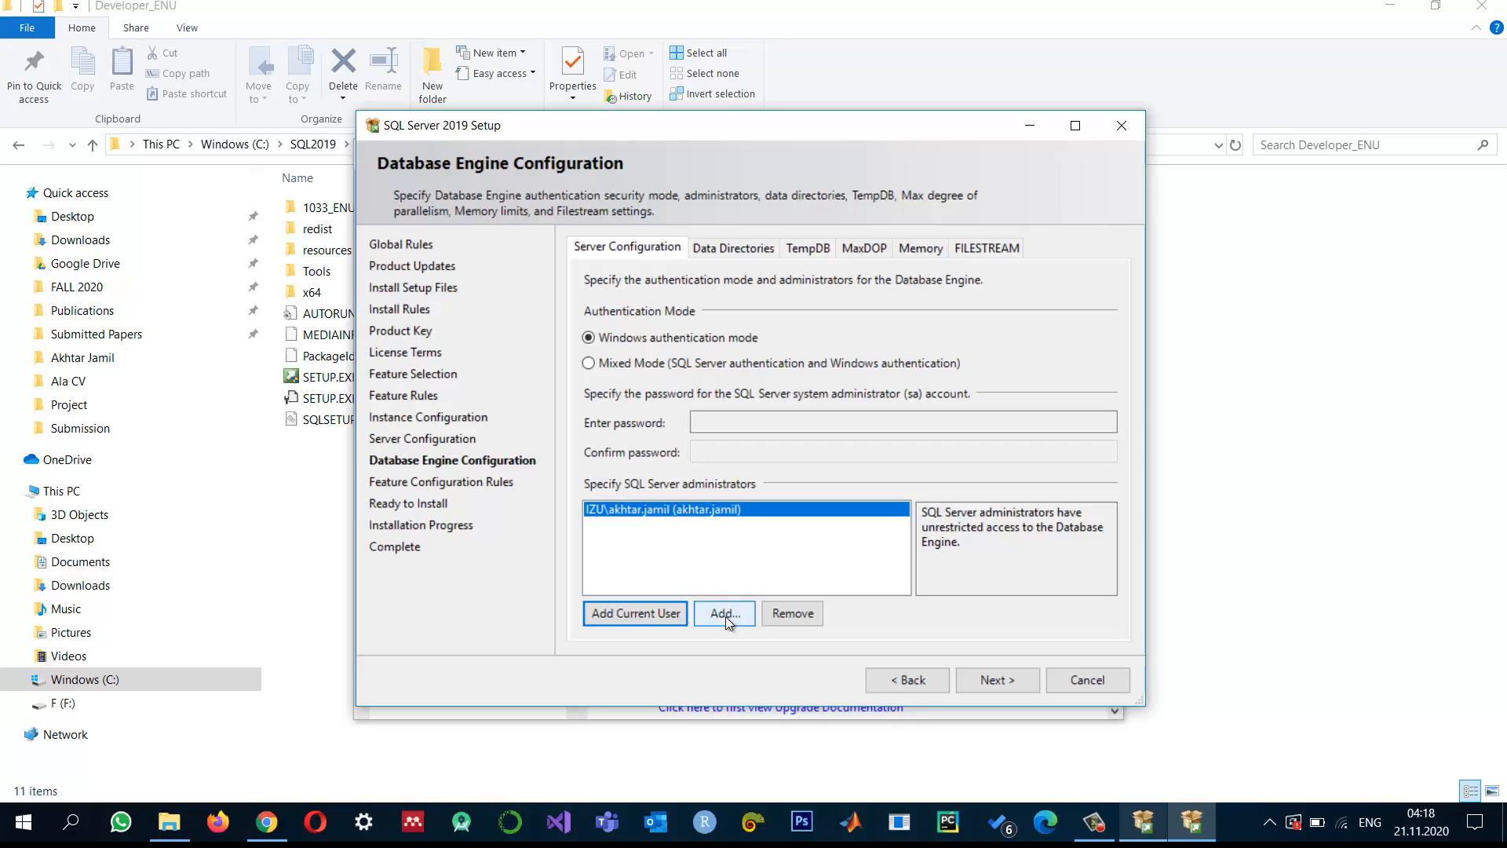
{"action": "left_click", "coordinate": [995, 681]}
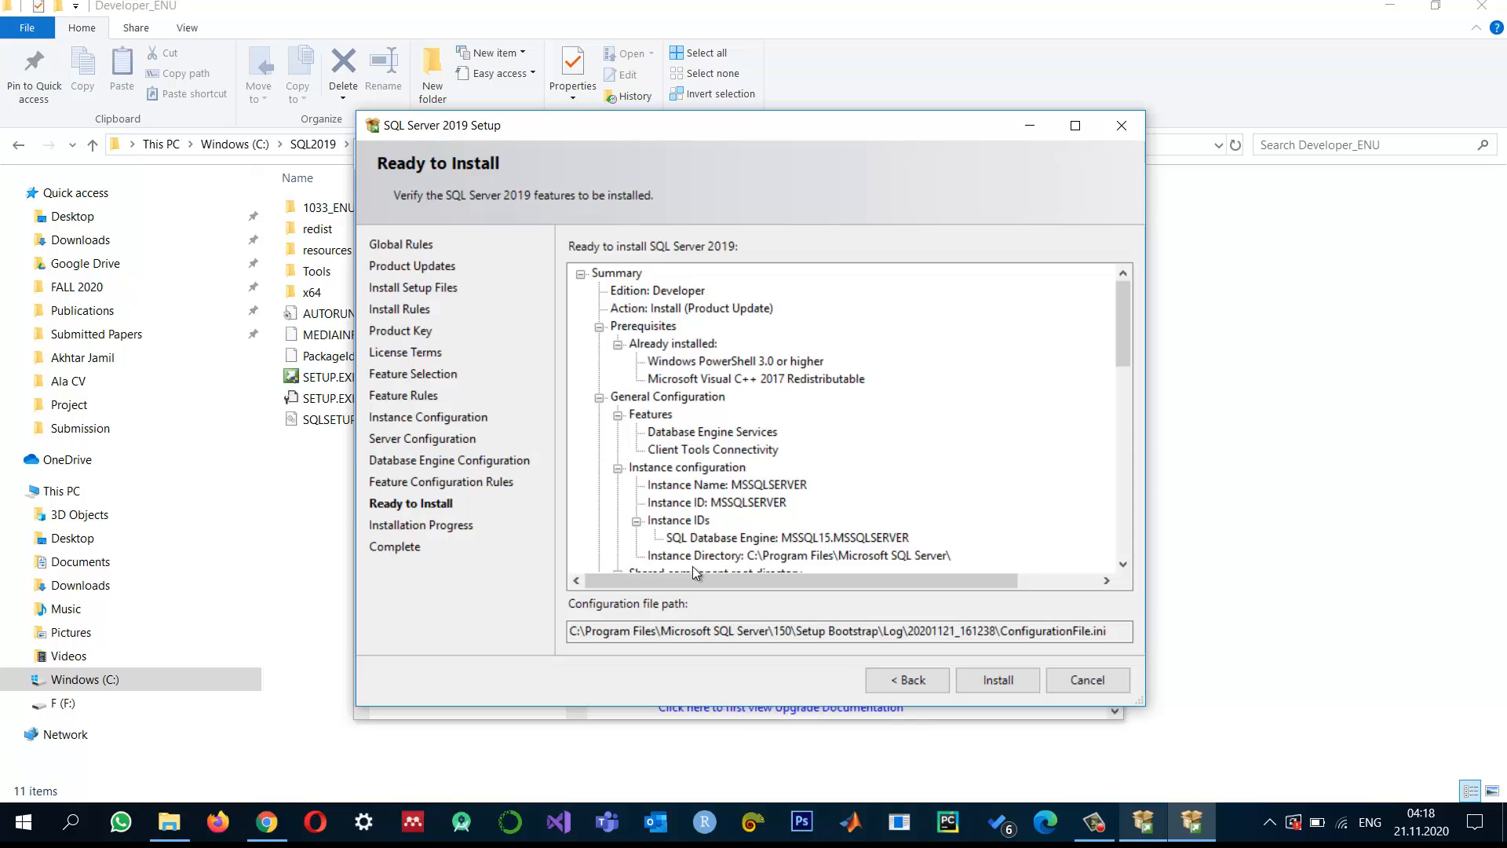
{"action": "scroll", "coordinate": [967, 416], "scroll_direction": "down", "scroll_amount": 10}
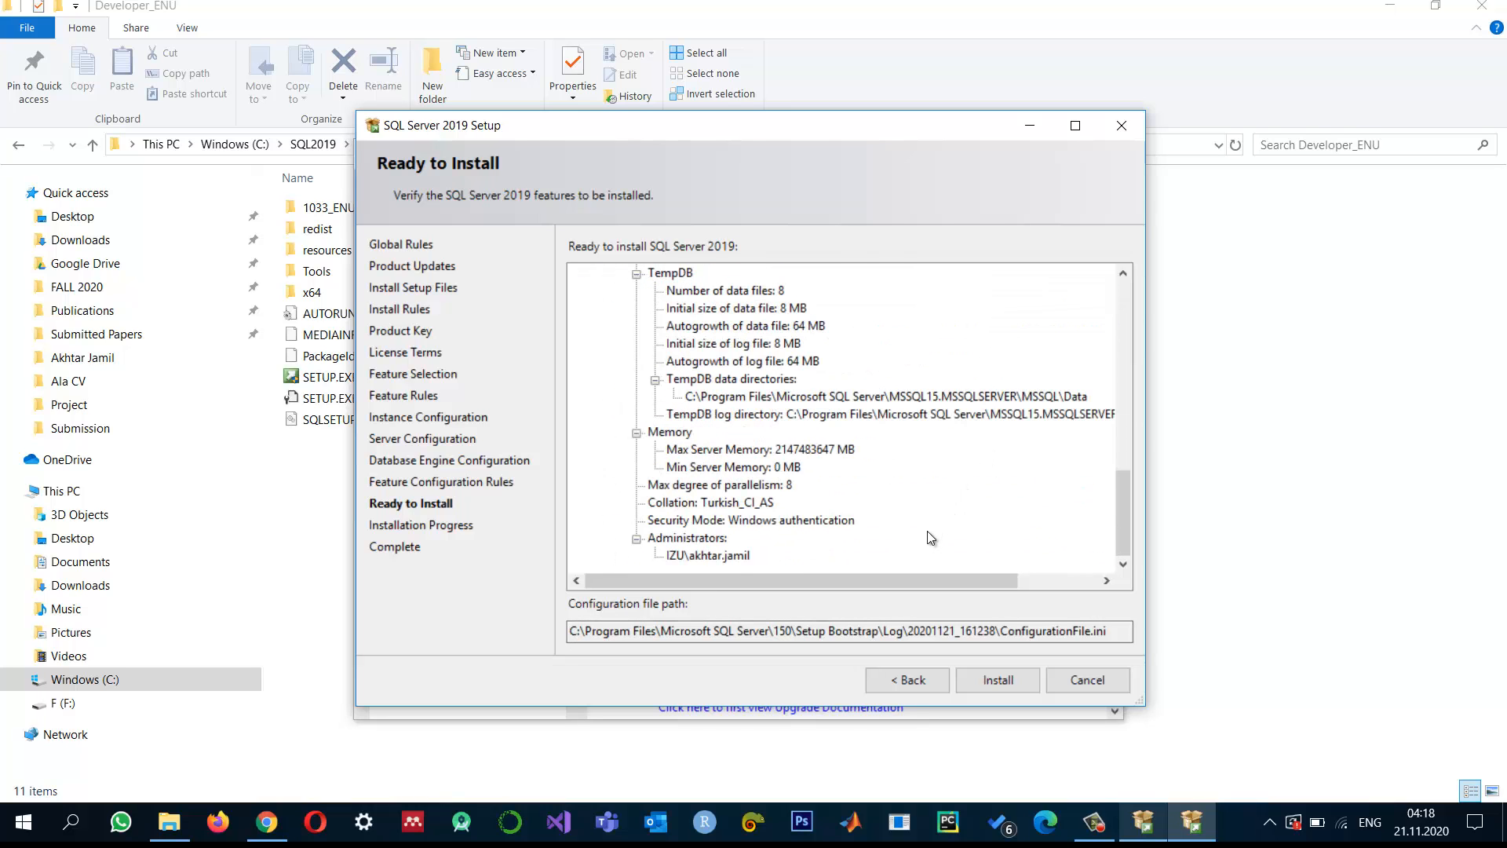
{"action": "scroll", "coordinate": [927, 538], "scroll_direction": "up", "scroll_amount": 10}
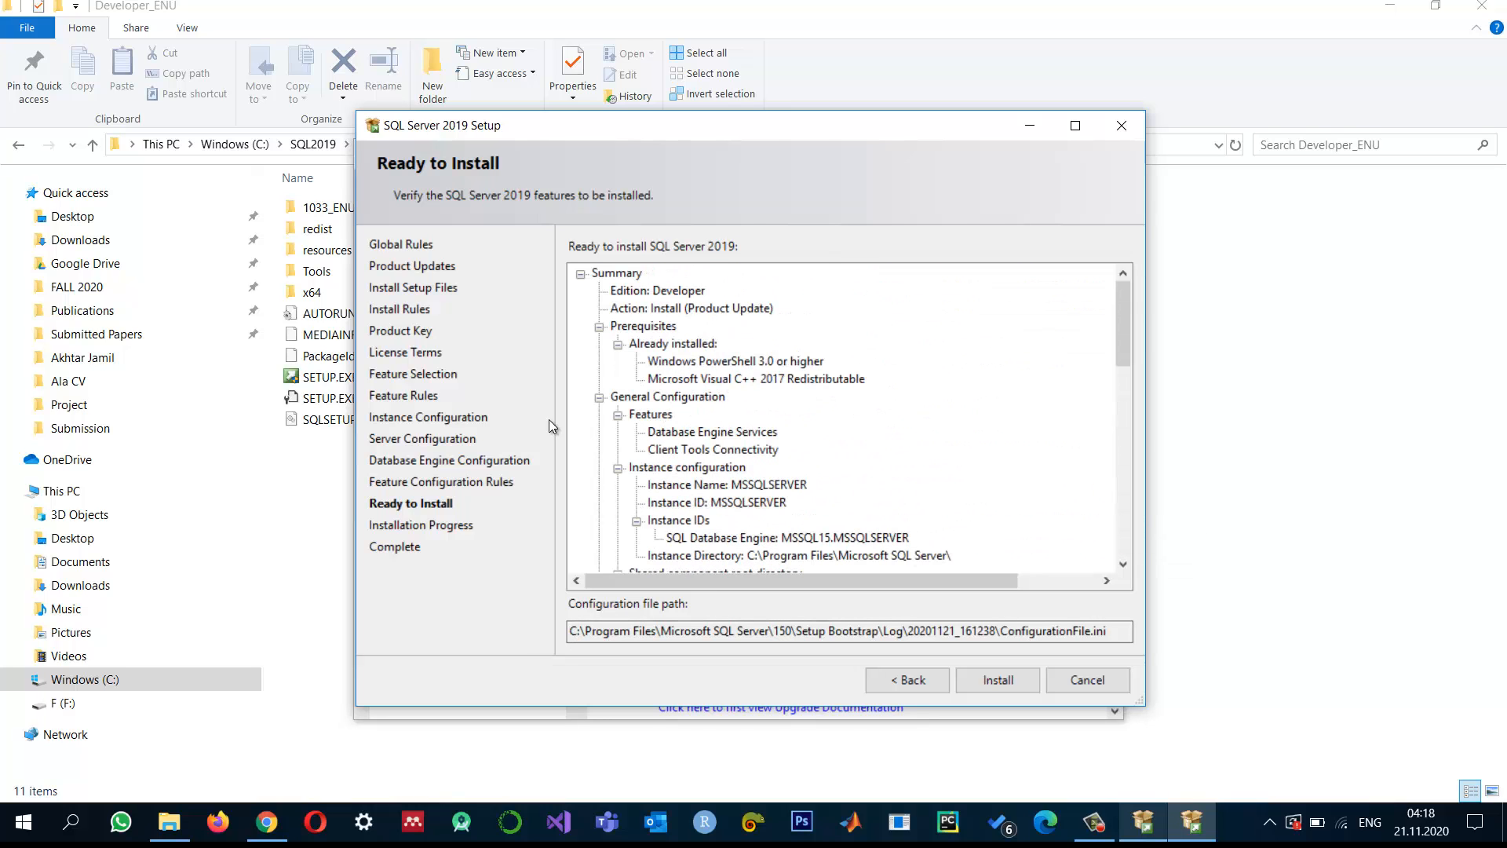
{"action": "left_click", "coordinate": [1004, 681]}
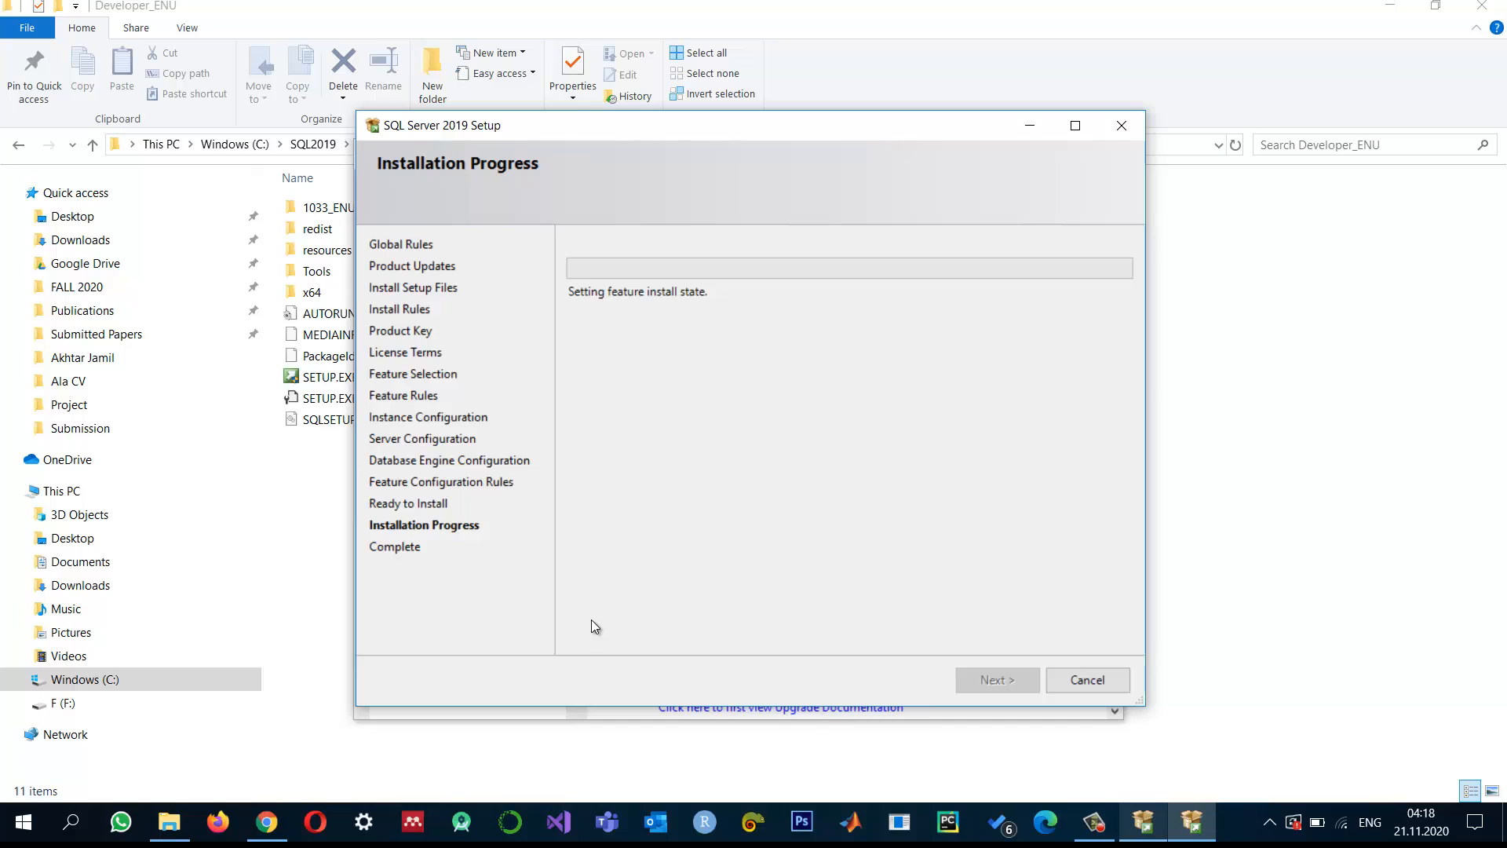